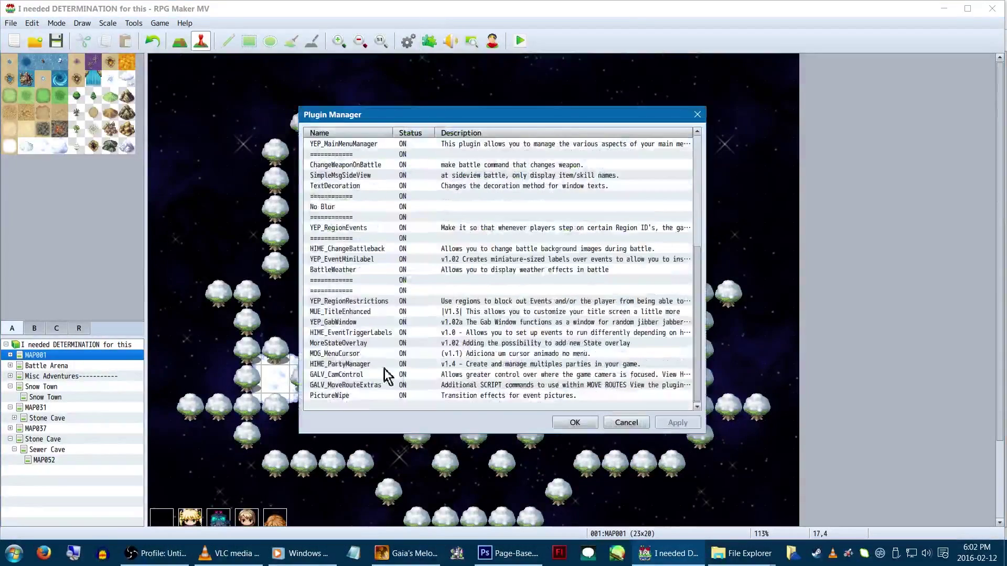
Open the PictureWipe plugin's help and scroll through its wipe types and arguments
{"action": "double_click", "coordinate": [353, 397]}
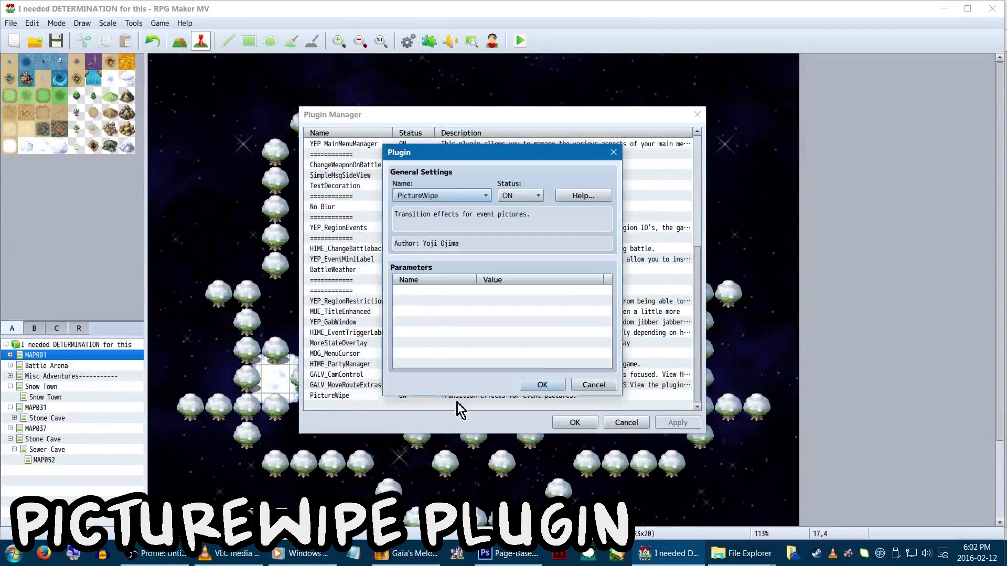
{"action": "left_click", "coordinate": [577, 196]}
{"action": "left_click_drag", "start_coordinate": [645, 196], "coordinate": [645, 294]}
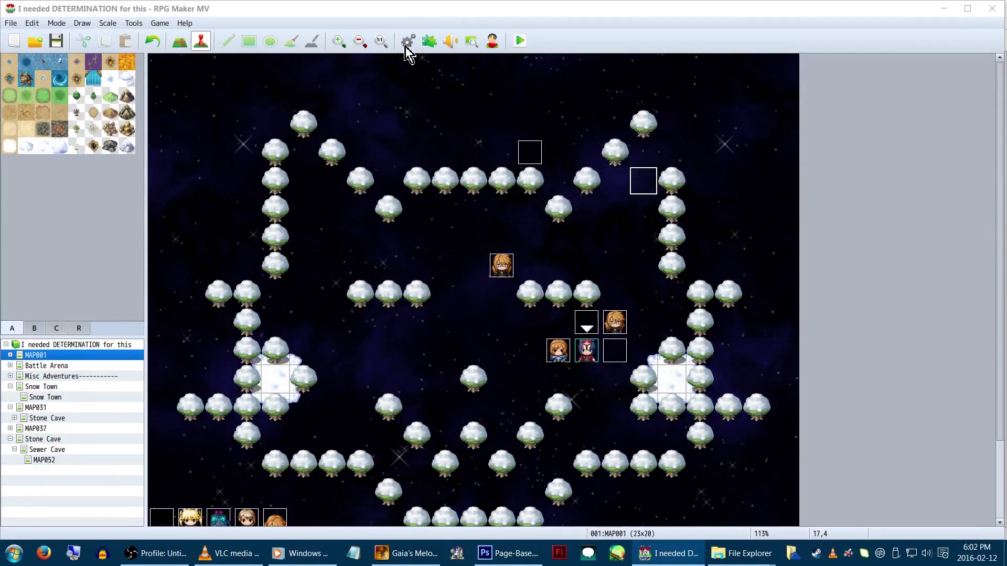
Open the Database and confirm the book item's Occasion allows use from the menu
{"action": "left_click", "coordinate": [407, 44]}
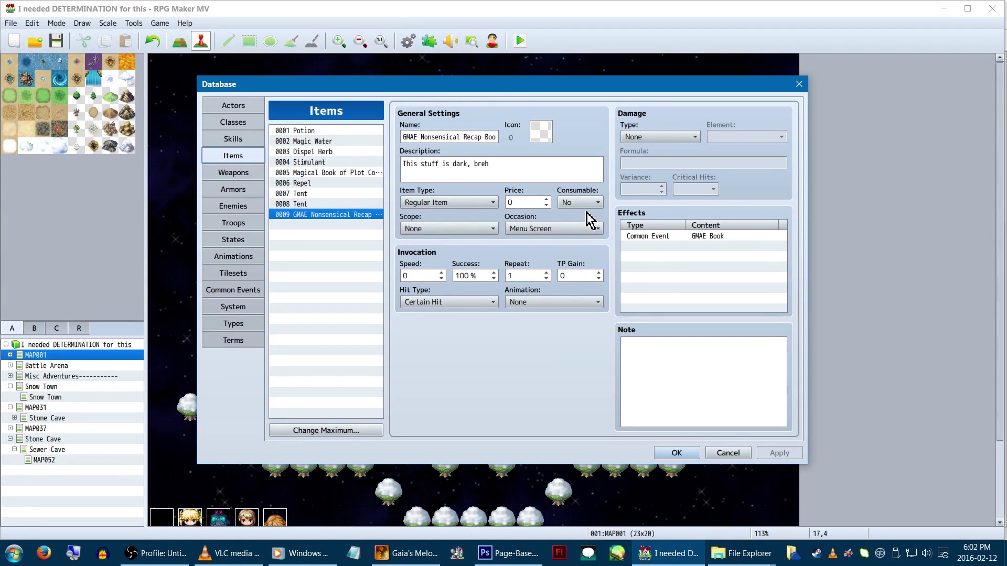
{"action": "left_click", "coordinate": [568, 231]}
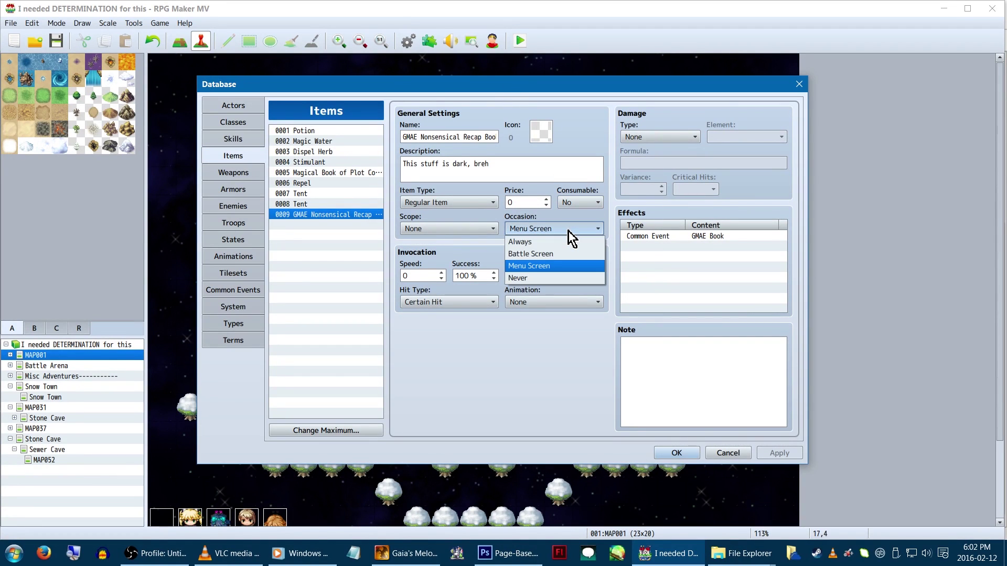
{"action": "left_click", "coordinate": [568, 231]}
Confirm the book item's Common Event effect is GMAE Book, then view the Common Events list
{"action": "double_click", "coordinate": [665, 236]}
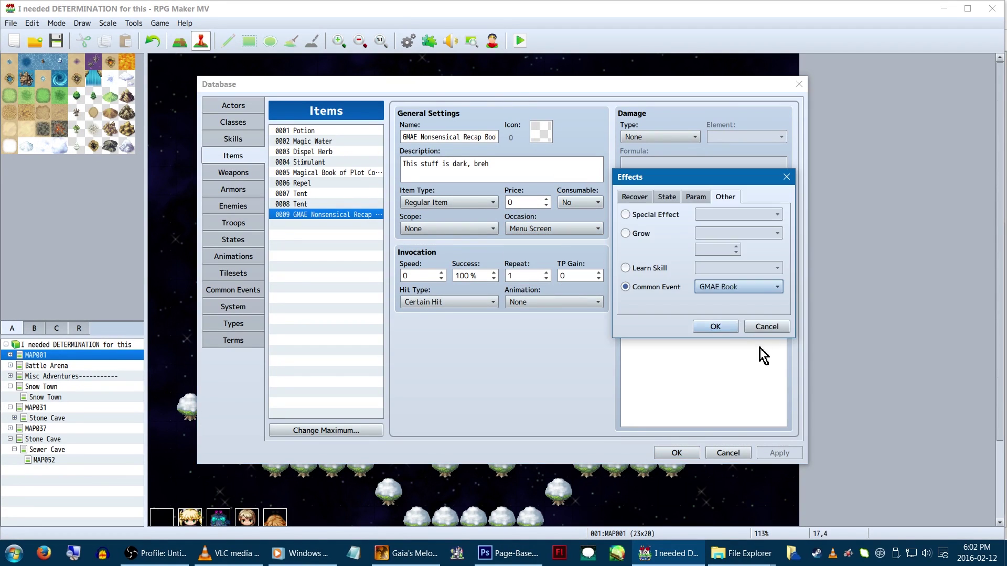
{"action": "left_click", "coordinate": [749, 287]}
{"action": "left_click", "coordinate": [772, 284]}
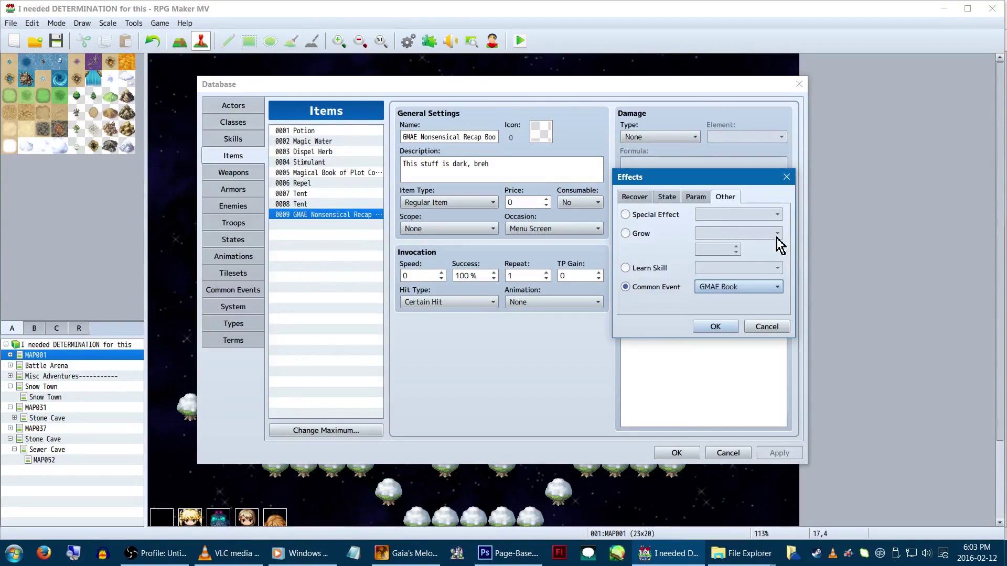
{"action": "left_click", "coordinate": [714, 326]}
{"action": "left_click", "coordinate": [251, 289]}
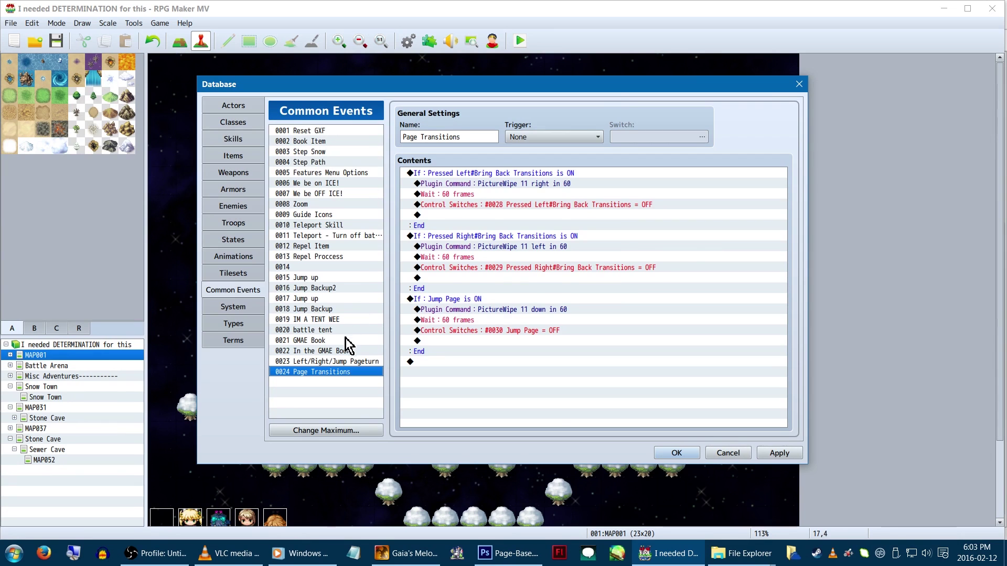
Browse common events 0021–0024 (GMAE Book, In the GMAE Book, Pageturn, Page Transitions), ending on GMAE Book
{"action": "left_click", "coordinate": [315, 340]}
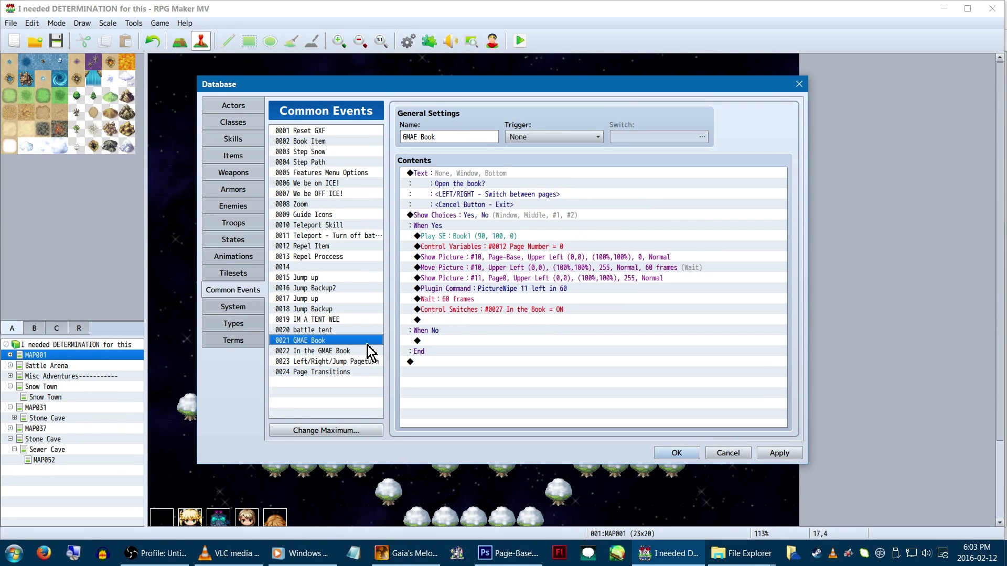
{"action": "left_click", "coordinate": [367, 351]}
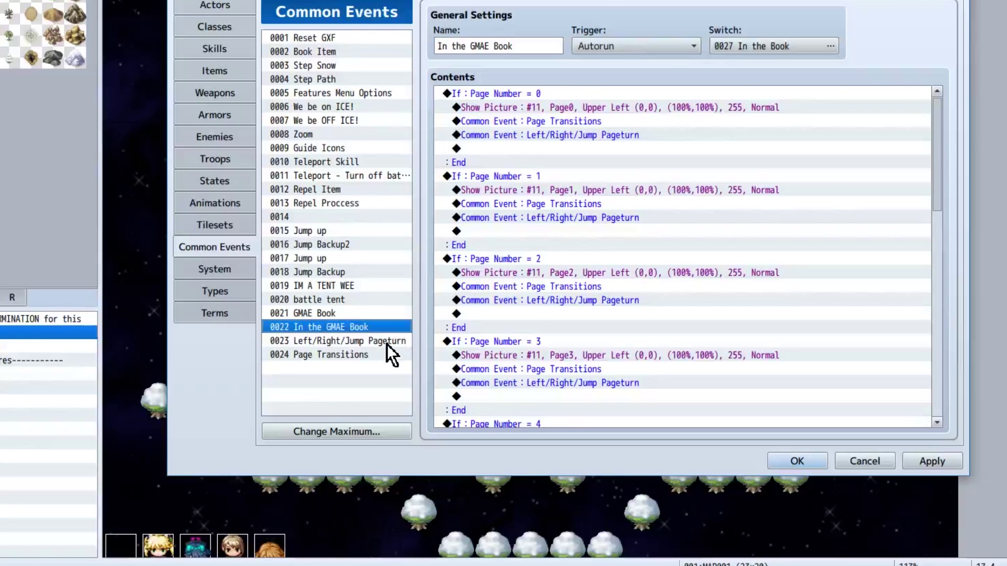
{"action": "left_click", "coordinate": [387, 353]}
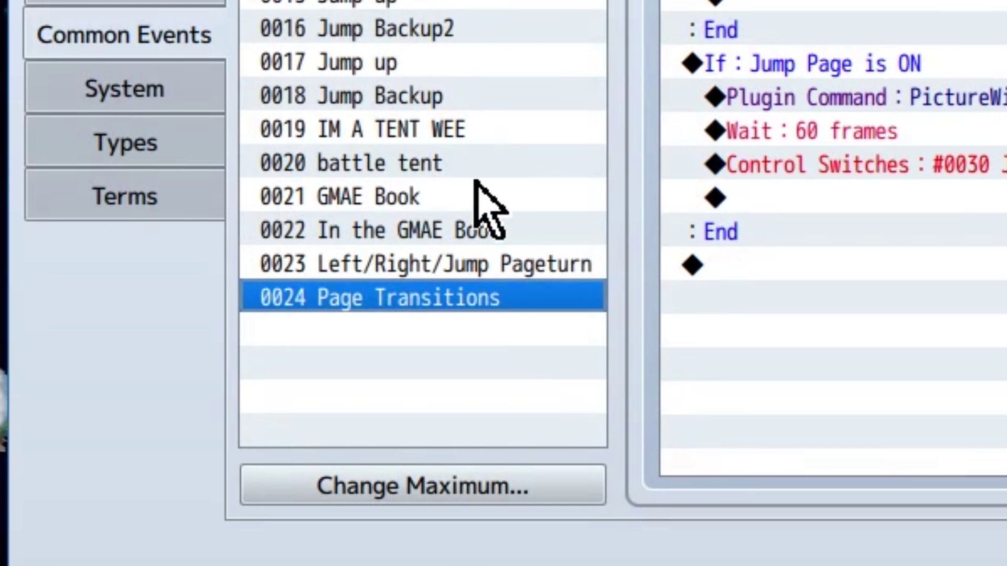
{"action": "left_click", "coordinate": [477, 186]}
{"action": "left_click", "coordinate": [525, 239]}
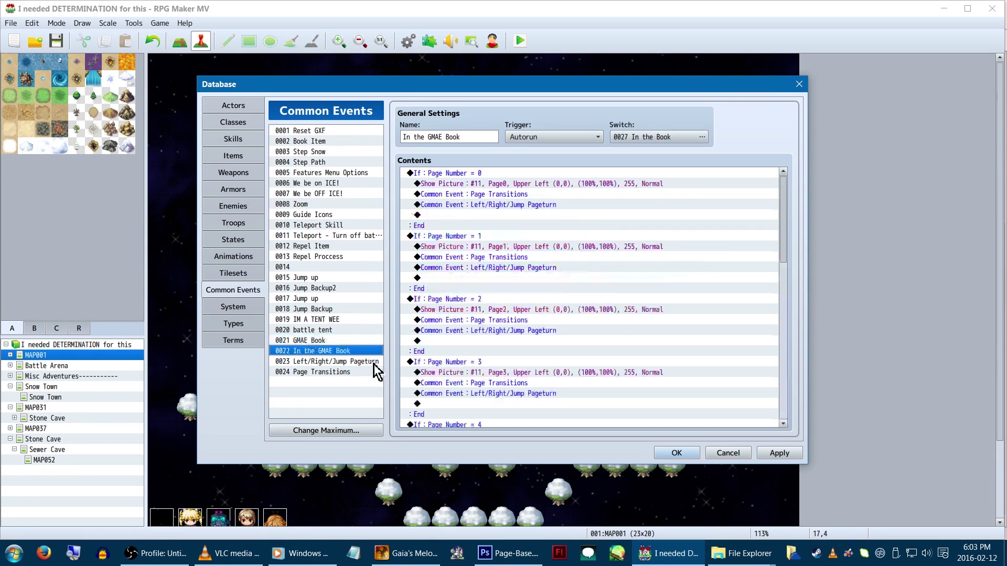
{"action": "left_click", "coordinate": [545, 265]}
{"action": "left_click", "coordinate": [367, 374]}
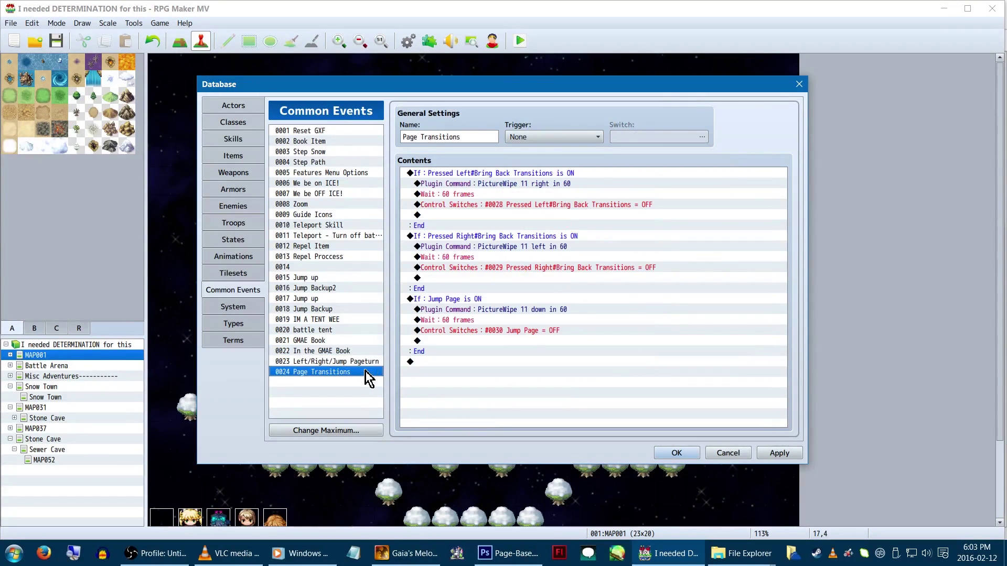
{"action": "left_click", "coordinate": [343, 341]}
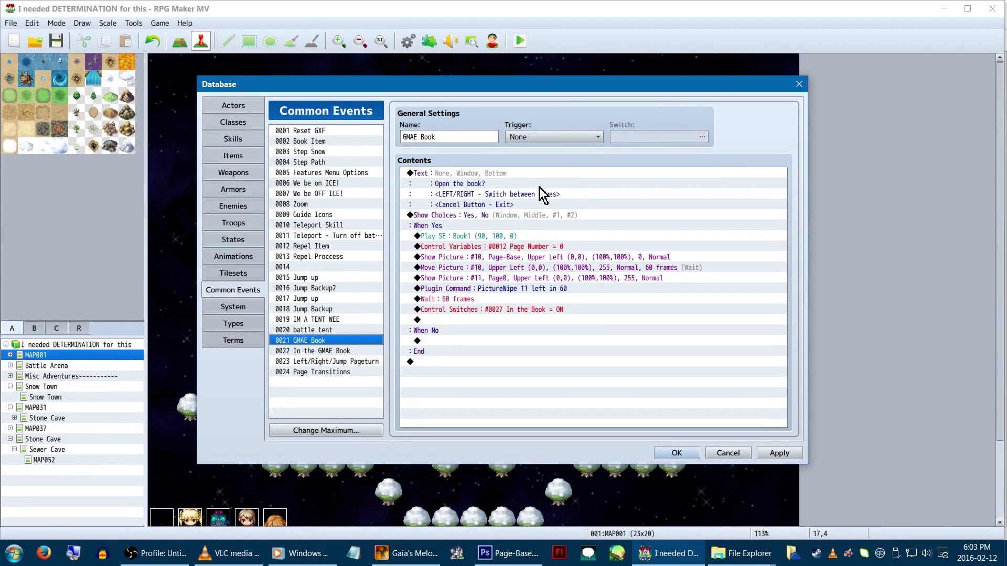
{"action": "right_click", "coordinate": [539, 179]}
{"action": "left_click", "coordinate": [542, 192]}
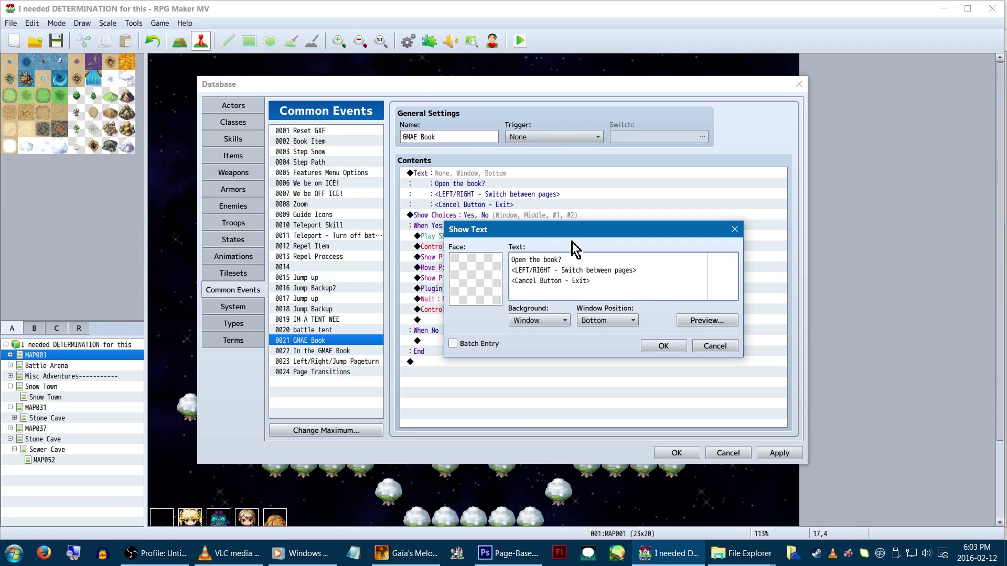
{"action": "left_click", "coordinate": [656, 346]}
{"action": "right_click", "coordinate": [518, 214]}
{"action": "left_click", "coordinate": [527, 231]}
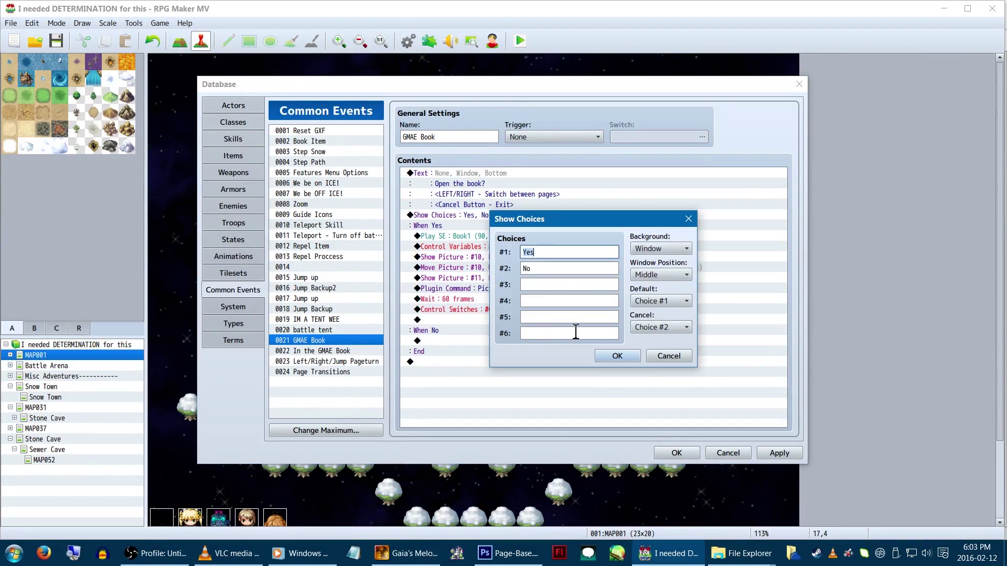
{"action": "left_click", "coordinate": [617, 356]}
{"action": "right_click", "coordinate": [508, 236]}
{"action": "left_click", "coordinate": [520, 254]}
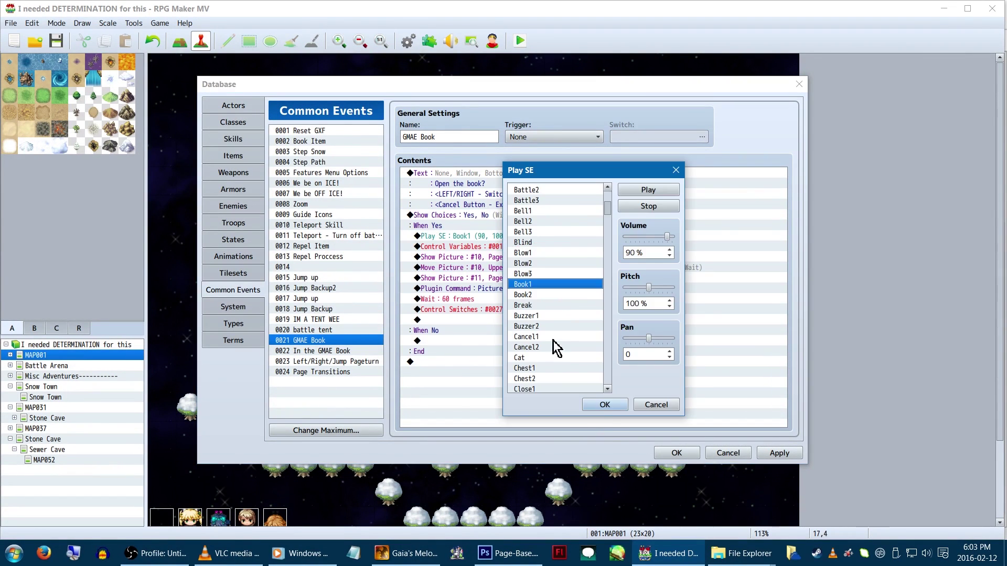
{"action": "left_click", "coordinate": [604, 405]}
{"action": "right_click", "coordinate": [581, 246]}
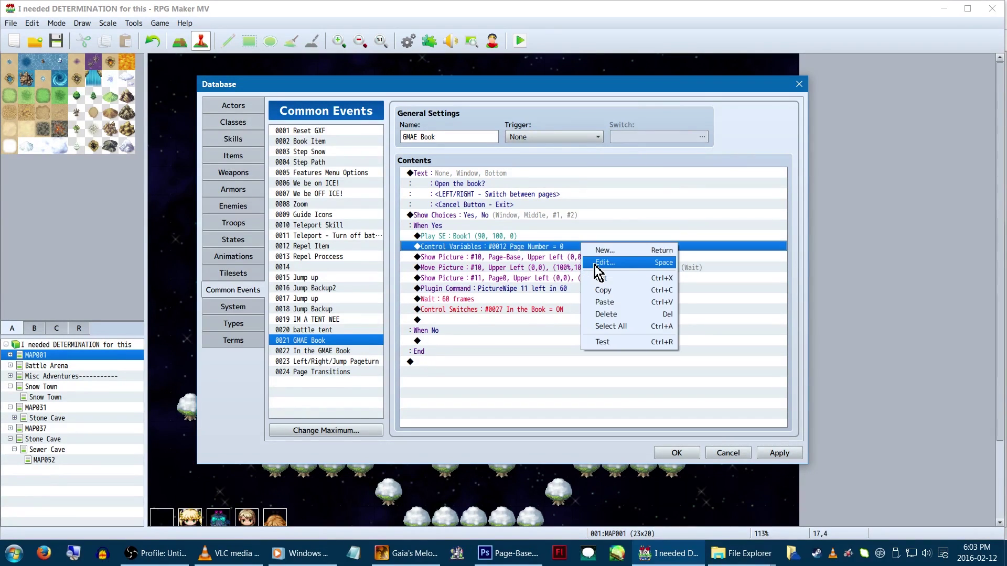
{"action": "left_click", "coordinate": [595, 263]}
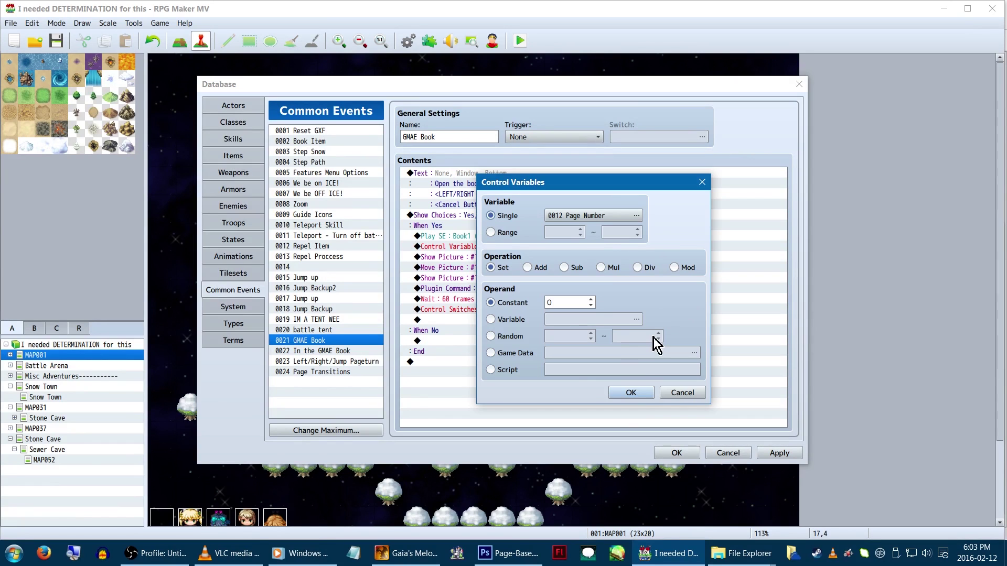
{"action": "left_click", "coordinate": [634, 397]}
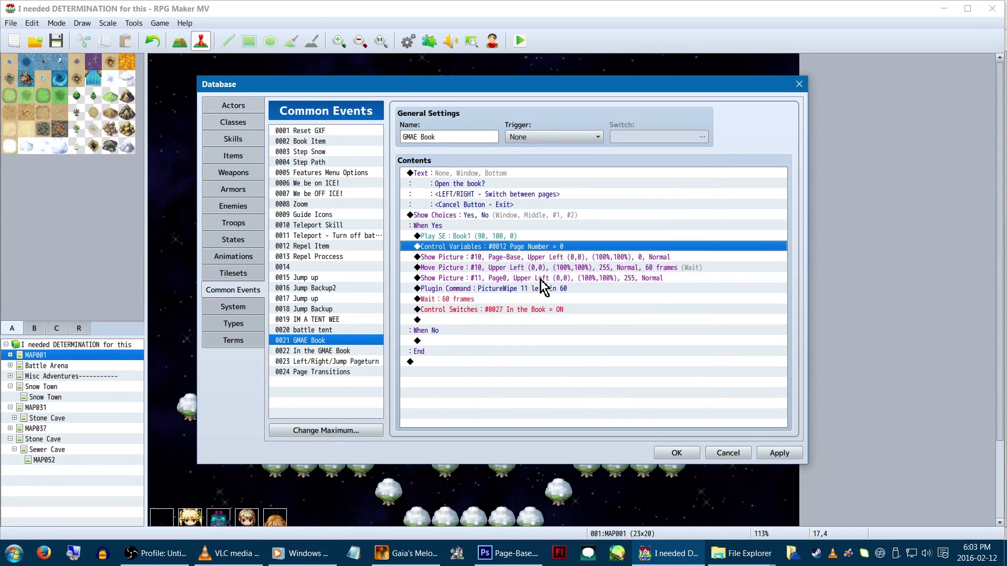
{"action": "left_click", "coordinate": [549, 257]}
{"action": "right_click", "coordinate": [548, 257]}
{"action": "left_click", "coordinate": [561, 274]}
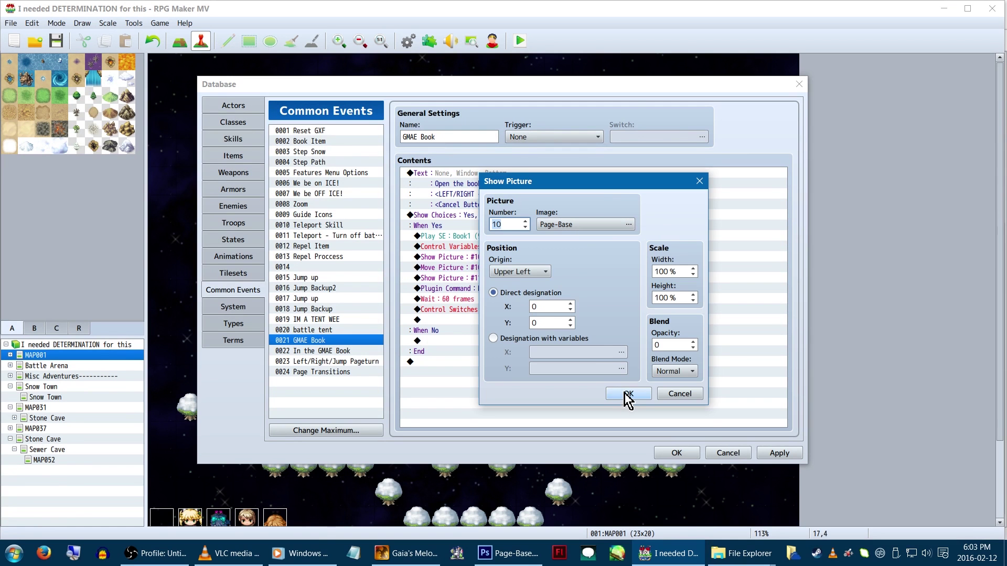
{"action": "left_click", "coordinate": [734, 496]}
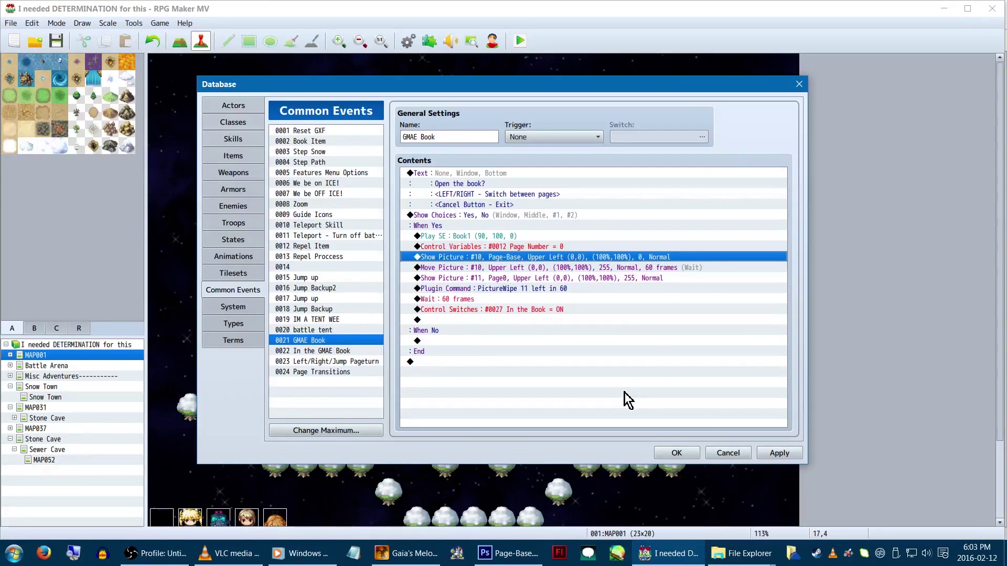
{"action": "right_click", "coordinate": [521, 268]}
{"action": "left_click", "coordinate": [541, 287]}
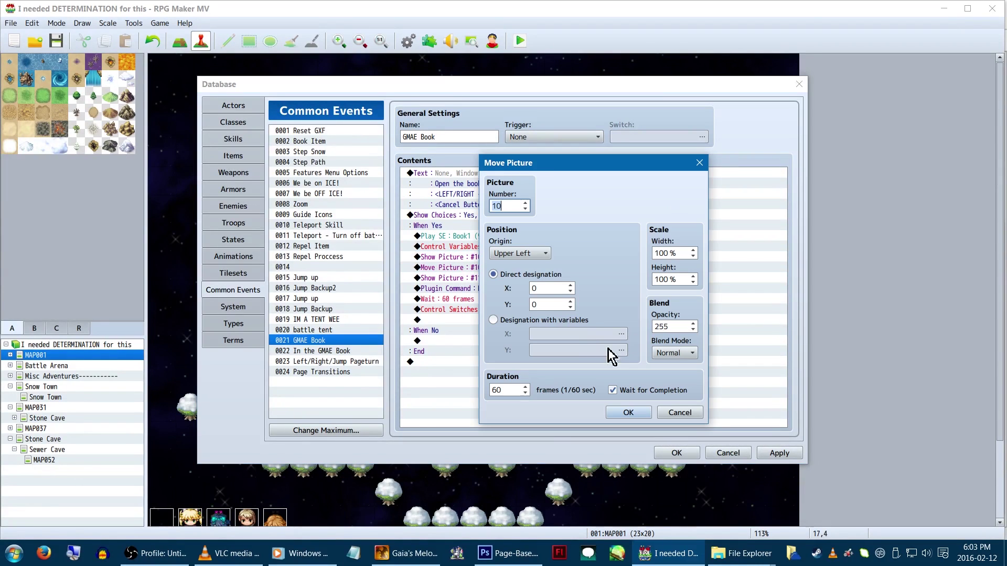
{"action": "left_click", "coordinate": [626, 414]}
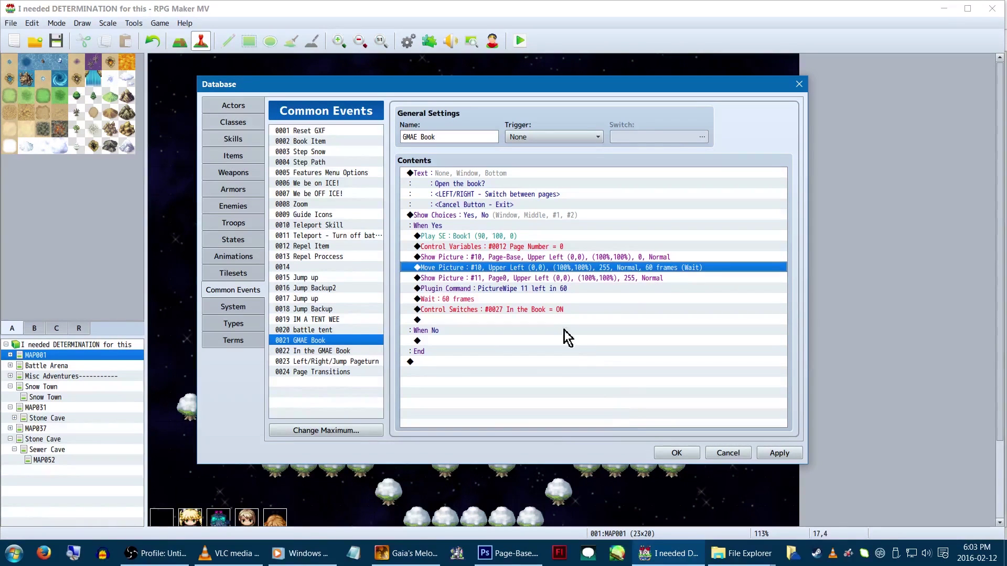
{"action": "left_click", "coordinate": [554, 278]}
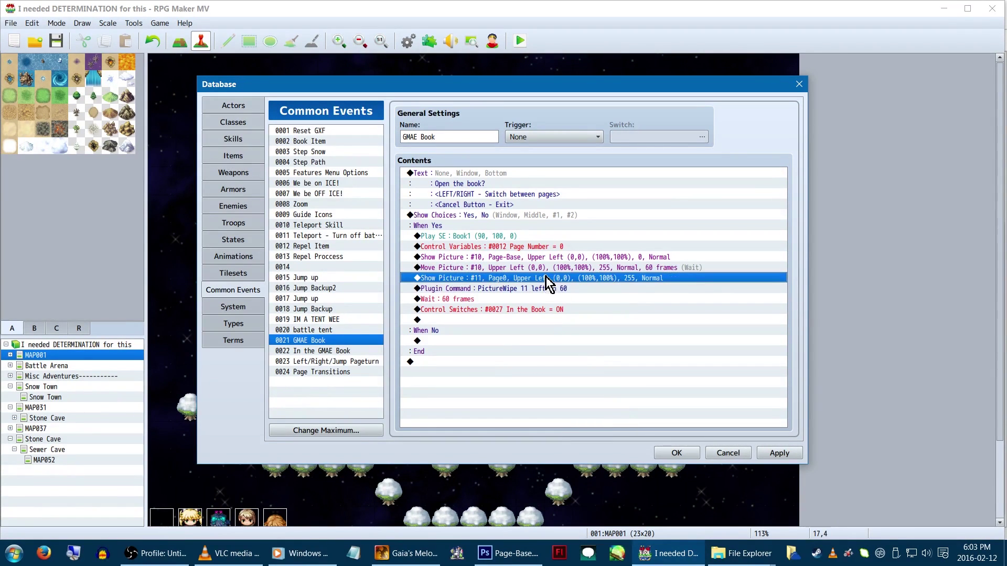
{"action": "left_click", "coordinate": [551, 288]}
{"action": "left_click", "coordinate": [549, 278]}
{"action": "left_click", "coordinate": [551, 290], "text": "shift"}
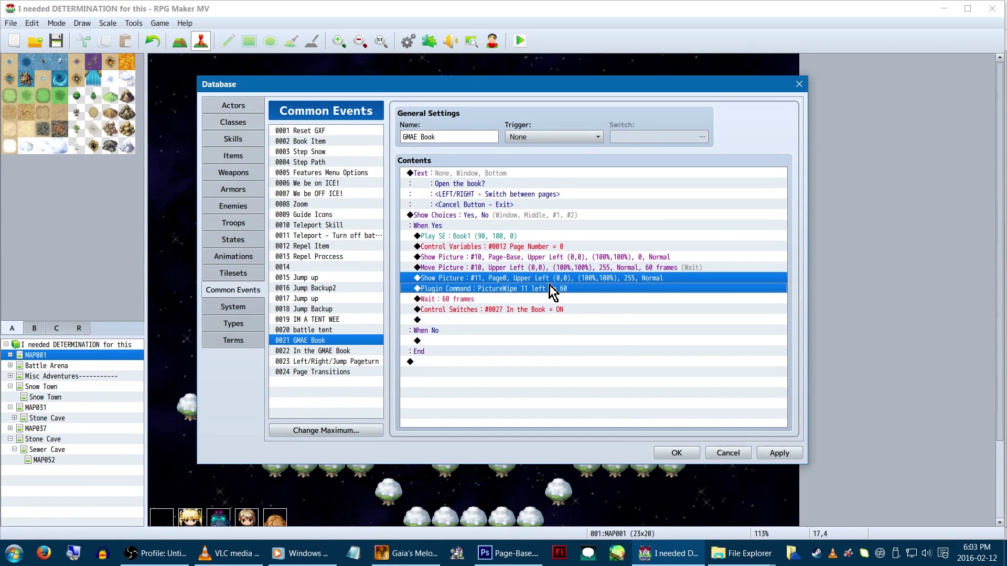
{"action": "right_click", "coordinate": [512, 279]}
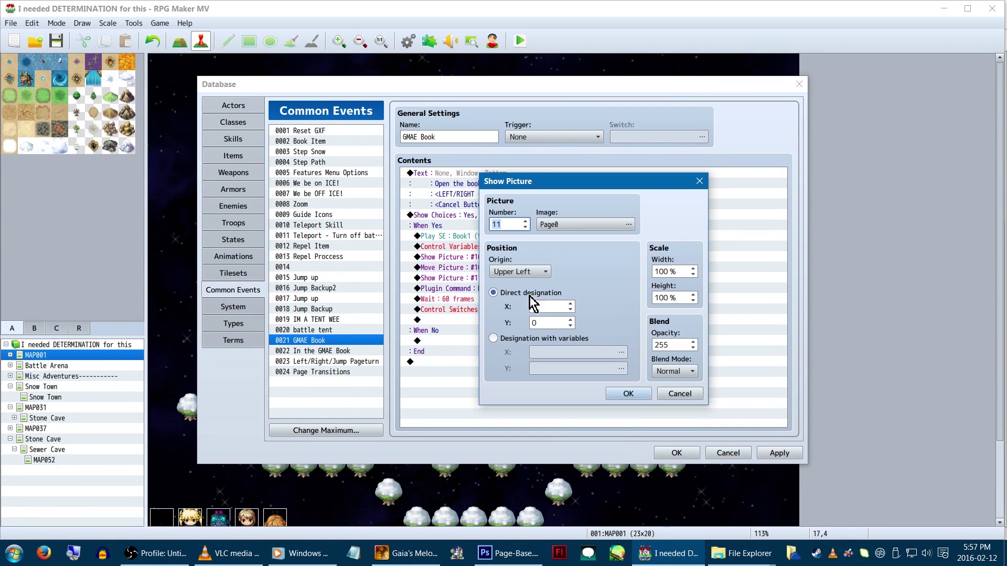
{"action": "left_click", "coordinate": [593, 224]}
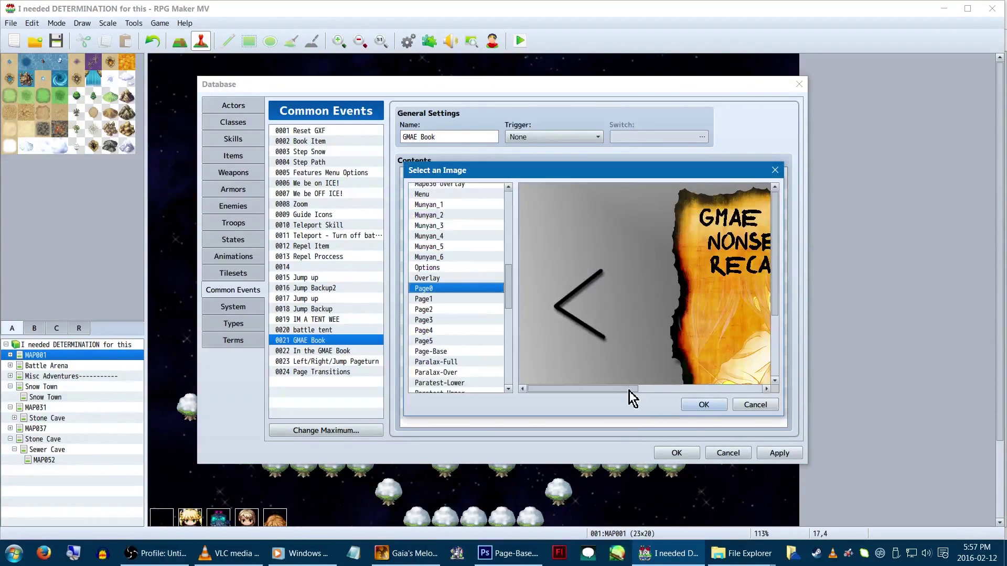
{"action": "left_click_drag", "start_coordinate": [628, 392], "coordinate": [708, 382]}
{"action": "scroll", "coordinate": [673, 322], "scroll_direction": "down", "scroll_amount": 3}
{"action": "left_click", "coordinate": [703, 404]}
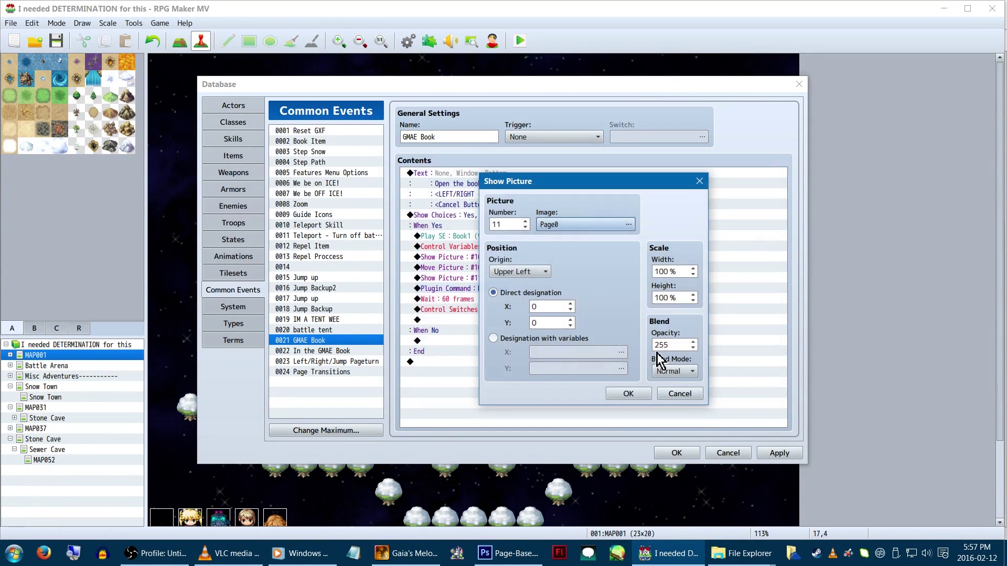
{"action": "left_click", "coordinate": [625, 394]}
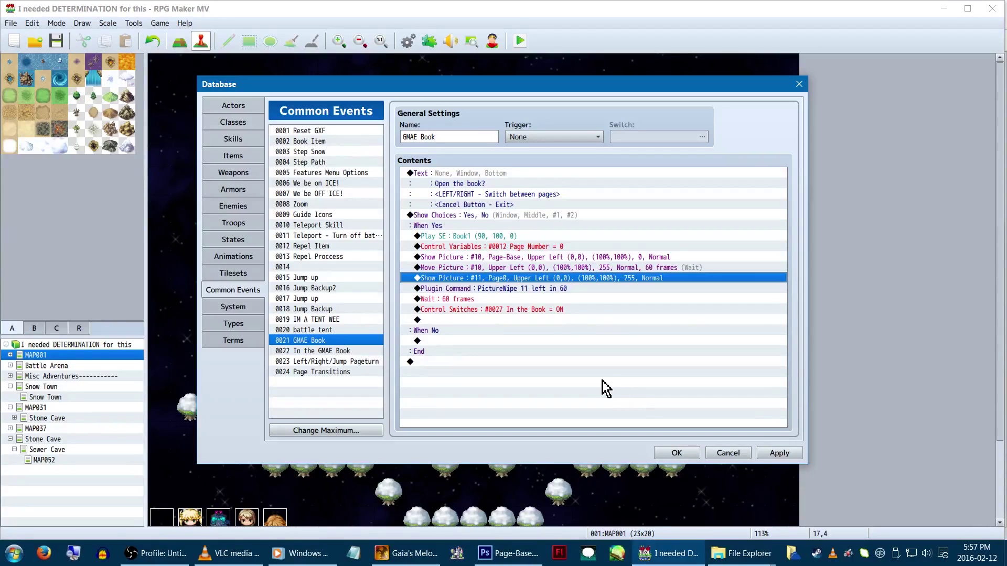
{"action": "right_click", "coordinate": [557, 290]}
Inspect GMAE Book's plugin command 'PictureWipe 11 left in 60' and keep it unchanged
{"action": "left_click", "coordinate": [567, 309]}
{"action": "left_click", "coordinate": [534, 290]}
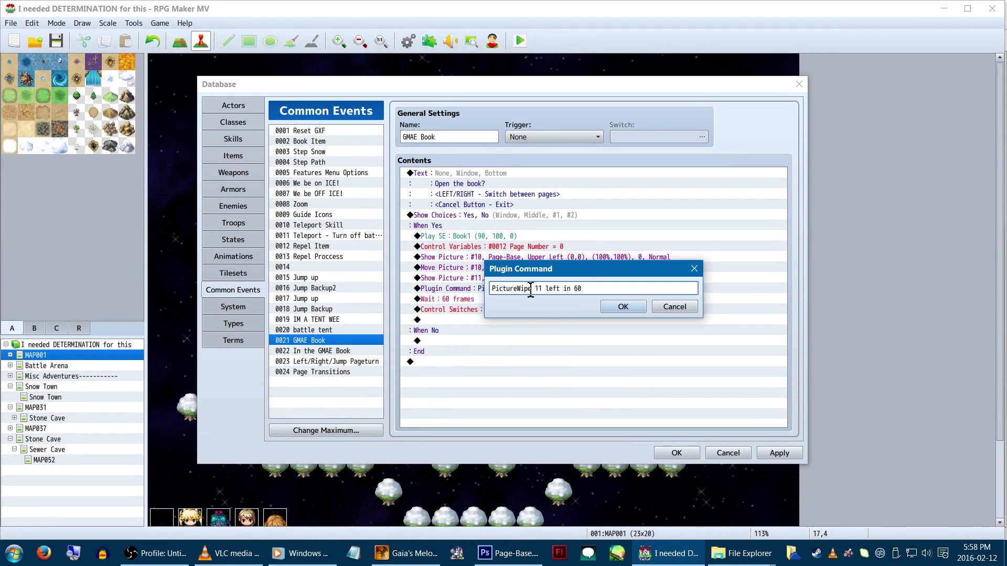
{"action": "double_click", "coordinate": [533, 290]}
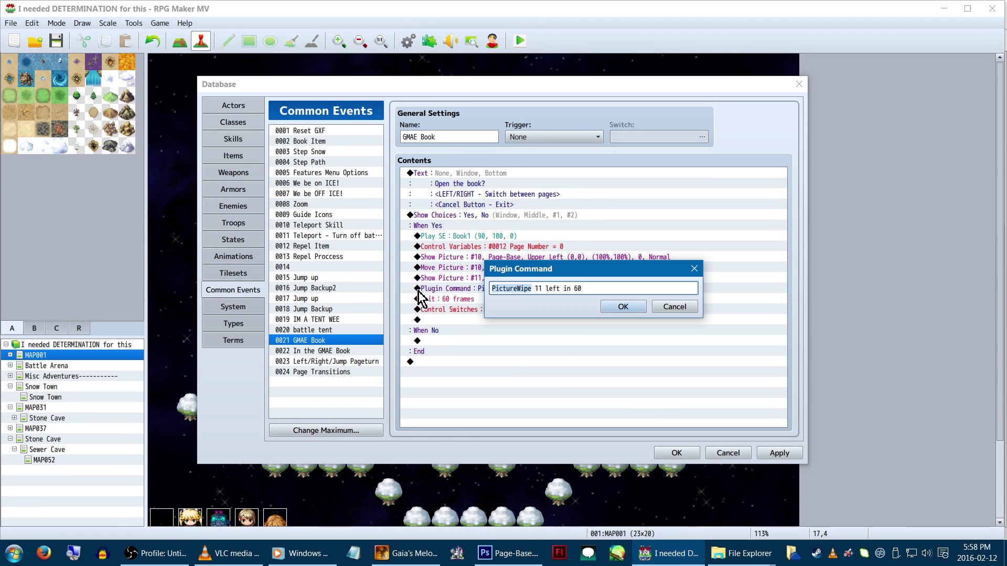
{"action": "left_click", "coordinate": [539, 290]}
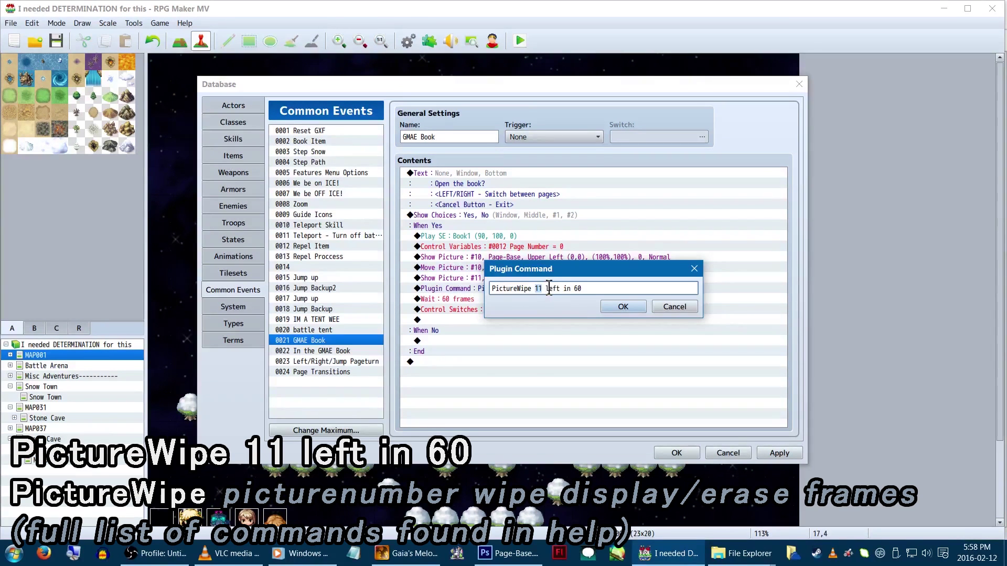
{"action": "left_click_drag", "start_coordinate": [546, 290], "coordinate": [562, 292]}
{"action": "left_click_drag", "start_coordinate": [562, 292], "coordinate": [571, 291]}
{"action": "left_click", "coordinate": [580, 290]}
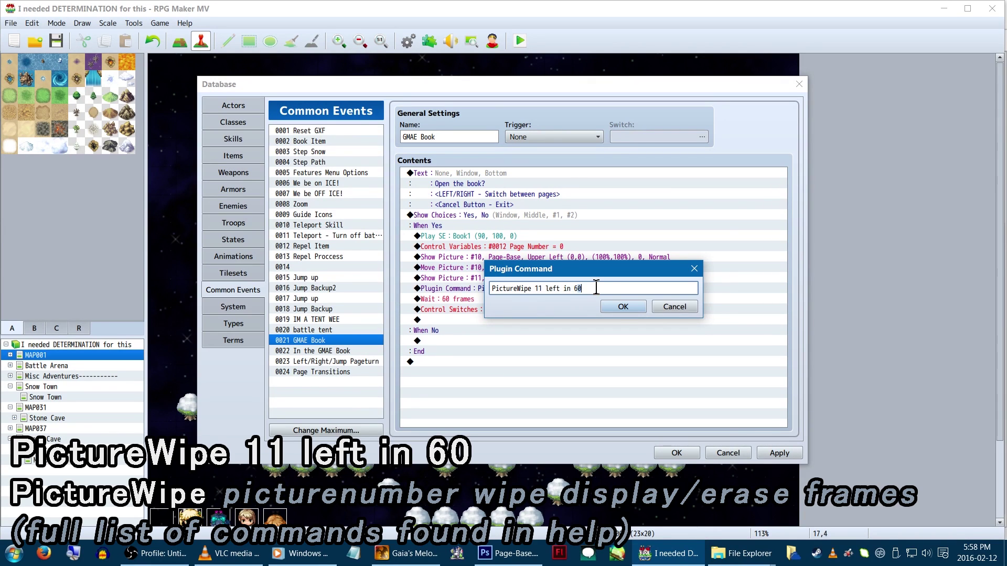
{"action": "left_click", "coordinate": [620, 310]}
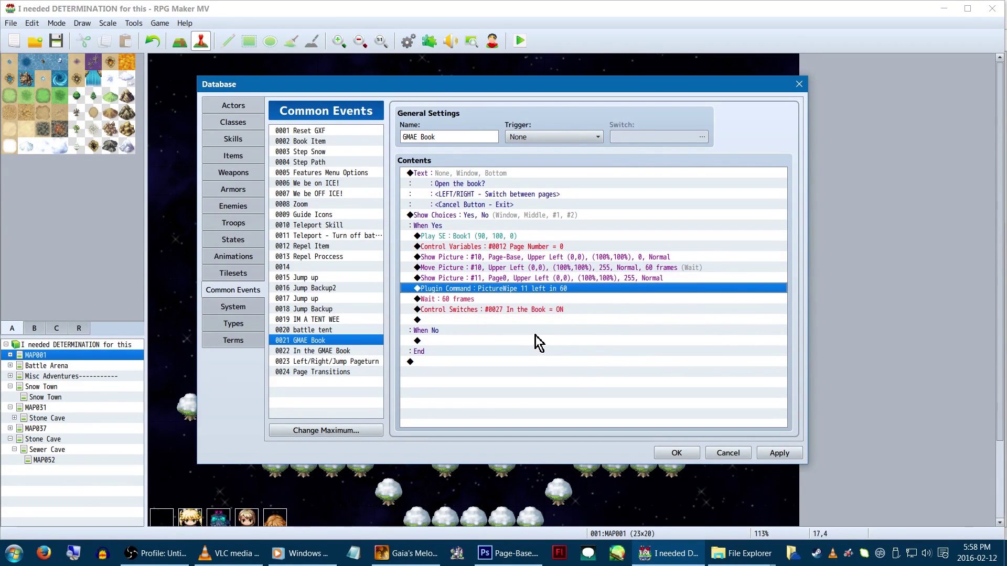
{"action": "right_click", "coordinate": [495, 300]}
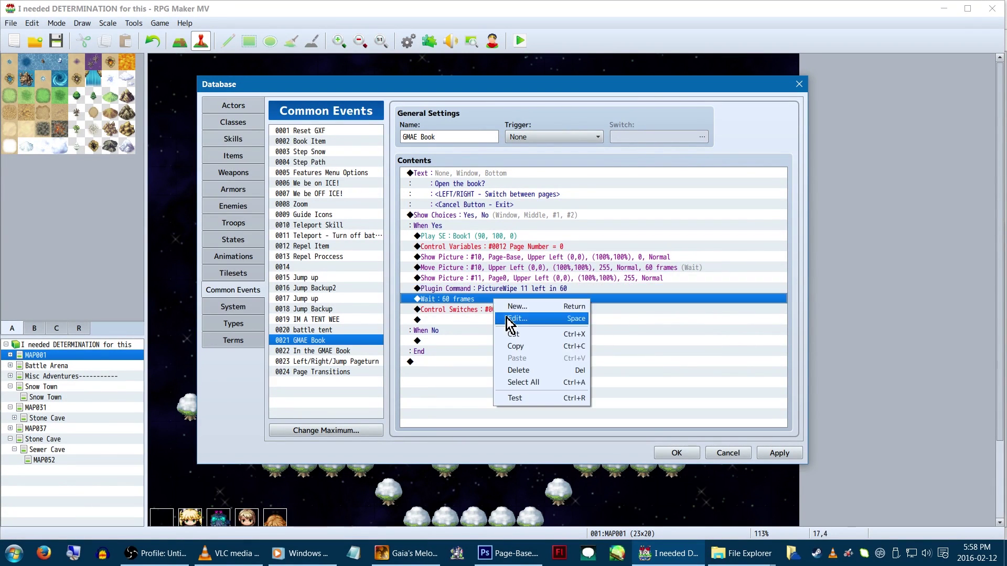
{"action": "left_click", "coordinate": [524, 319]}
{"action": "left_click", "coordinate": [571, 315]}
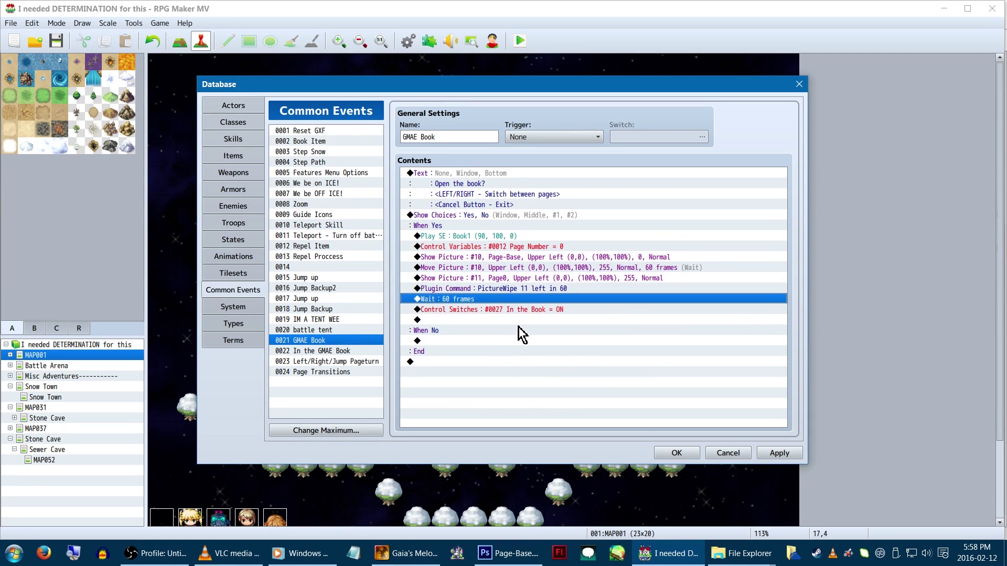
{"action": "right_click", "coordinate": [530, 308]}
{"action": "left_click", "coordinate": [545, 327]}
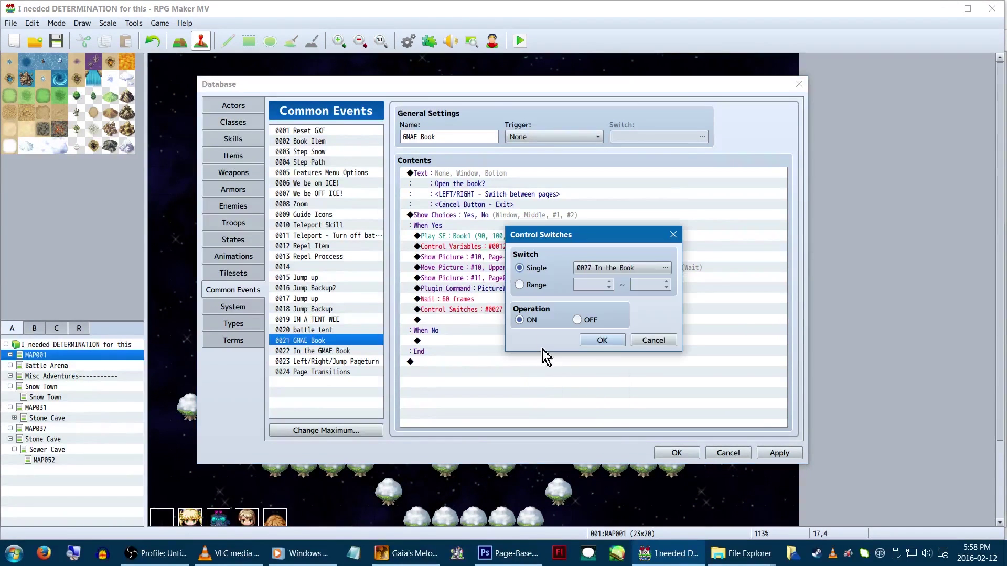
{"action": "left_click", "coordinate": [603, 341]}
{"action": "left_click", "coordinate": [491, 344]}
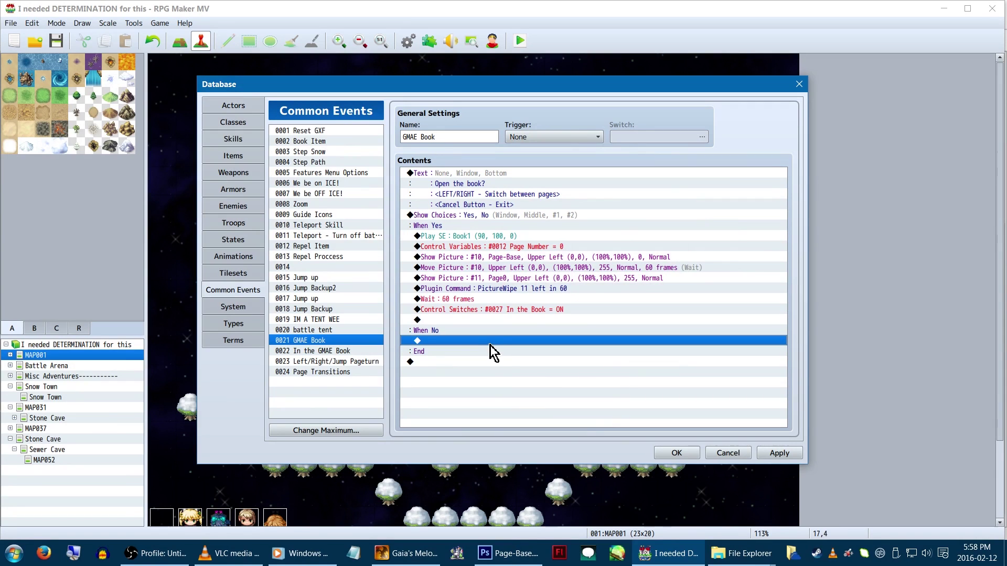
Check that In the GMAE Book autoruns on switch 0027 In the Book, leaving it unchanged
{"action": "left_click", "coordinate": [366, 351]}
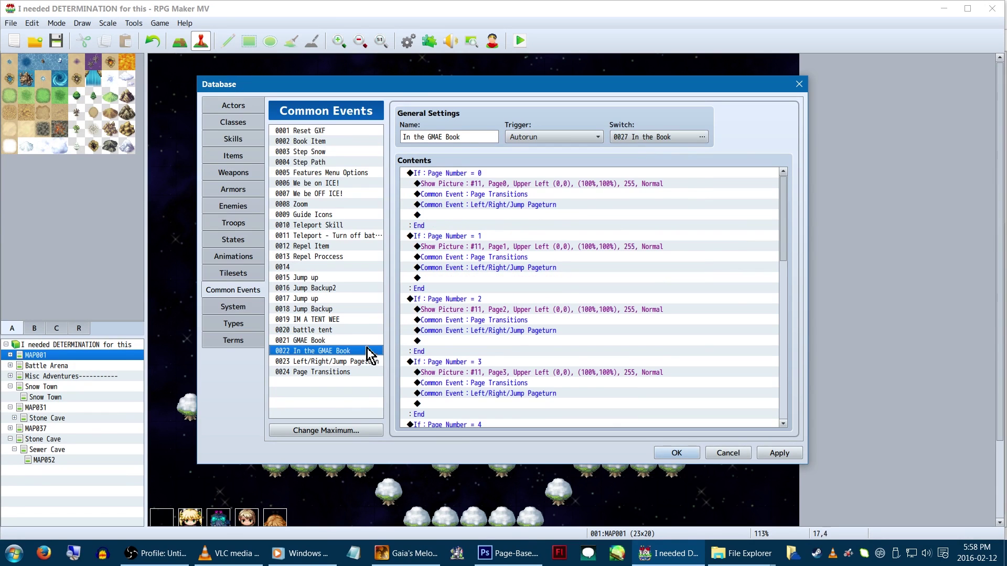
{"action": "left_click", "coordinate": [577, 136]}
{"action": "left_click", "coordinate": [578, 137]}
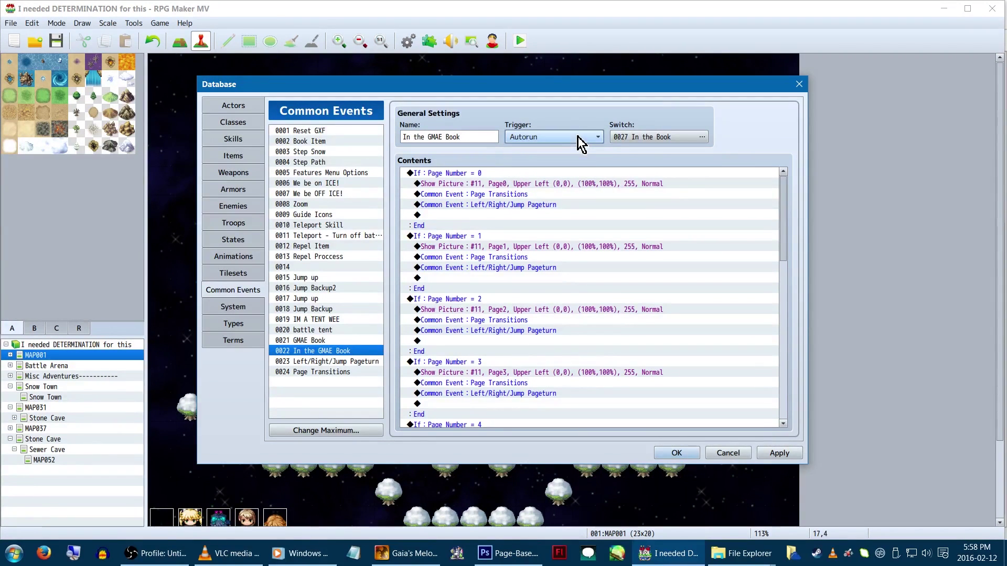
{"action": "left_click", "coordinate": [661, 137]}
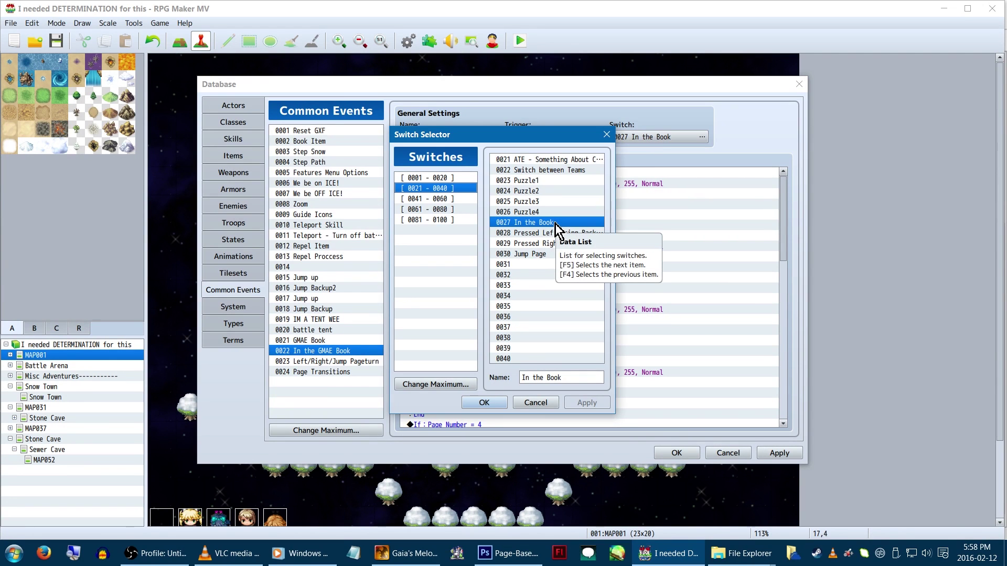
{"action": "left_click", "coordinate": [535, 403]}
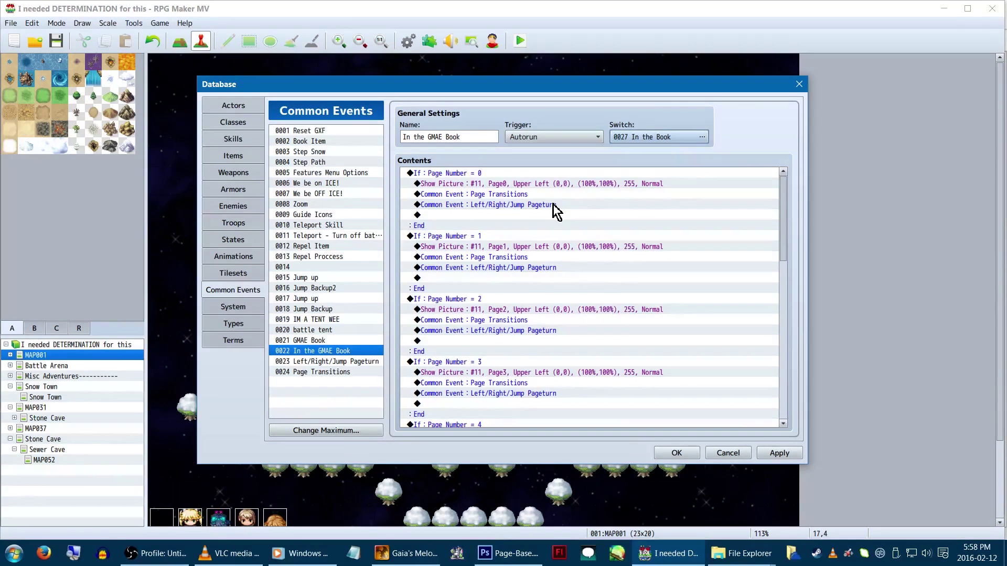
{"action": "left_click_drag", "start_coordinate": [526, 194], "coordinate": [528, 167]}
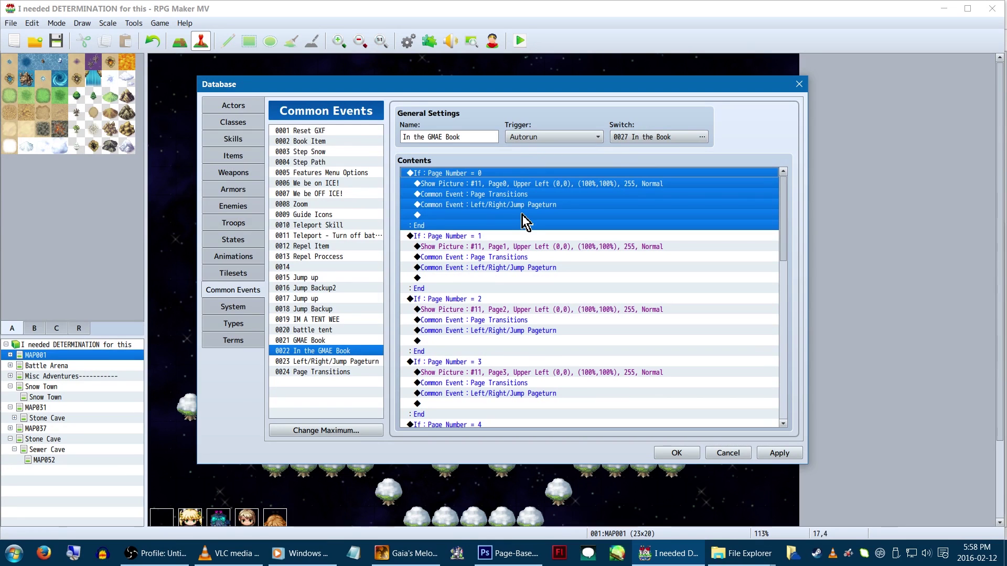
{"action": "right_click", "coordinate": [525, 184]}
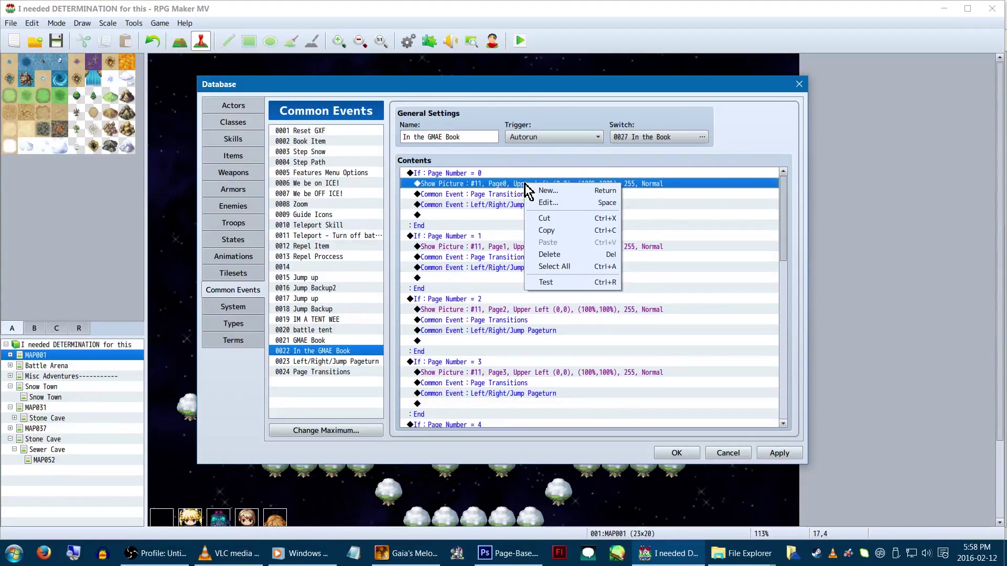
{"action": "left_click", "coordinate": [587, 205]}
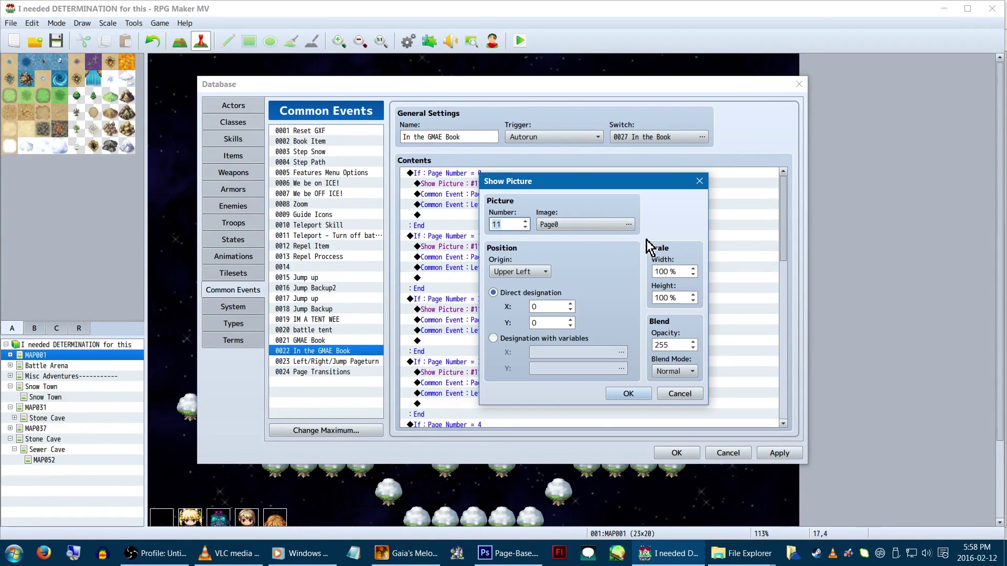
{"action": "left_click", "coordinate": [597, 225]}
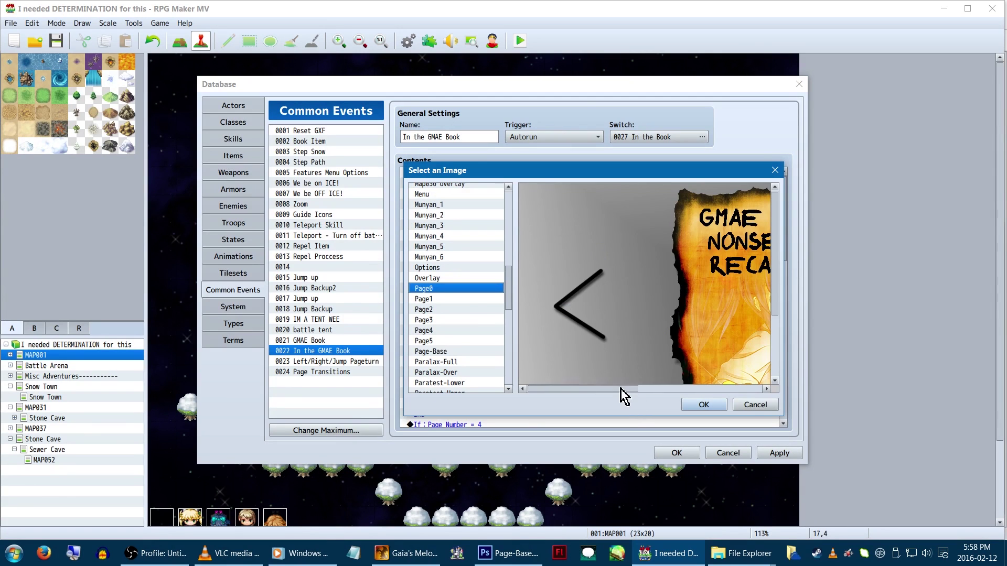
{"action": "left_click_drag", "start_coordinate": [620, 388], "coordinate": [736, 393]}
{"action": "left_click", "coordinate": [755, 405]}
{"action": "left_click", "coordinate": [691, 394]}
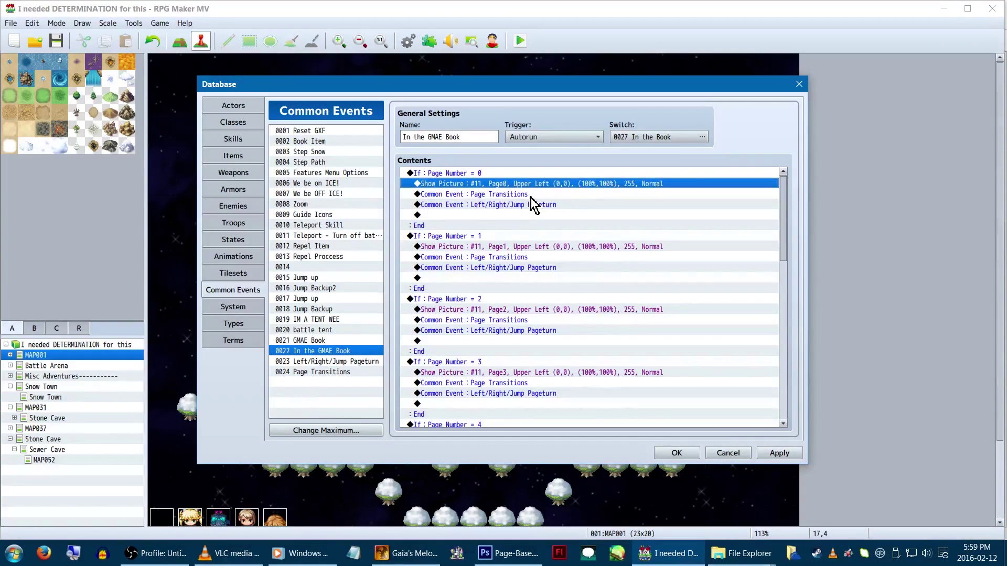
{"action": "left_click", "coordinate": [530, 195]}
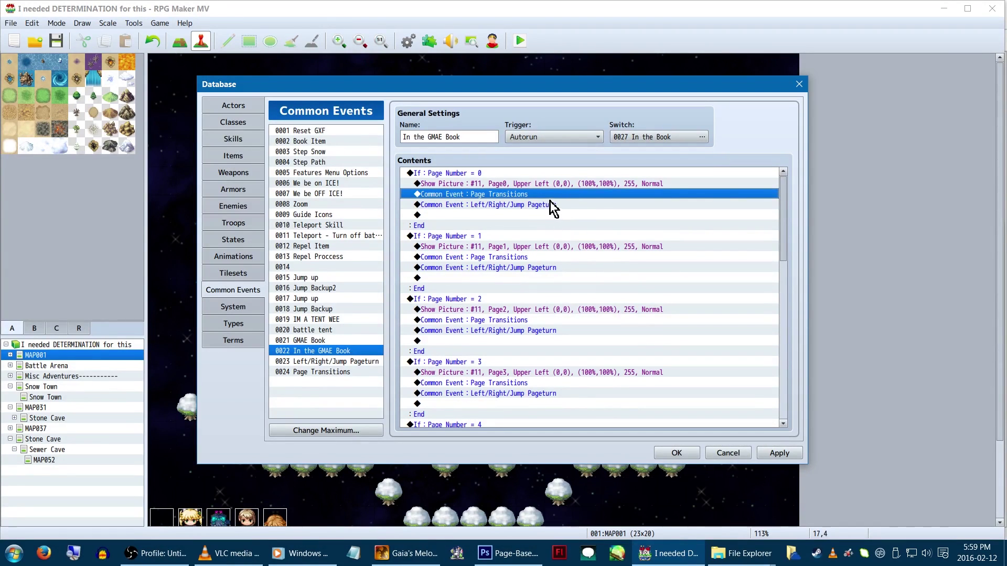
{"action": "right_click", "coordinate": [557, 195]}
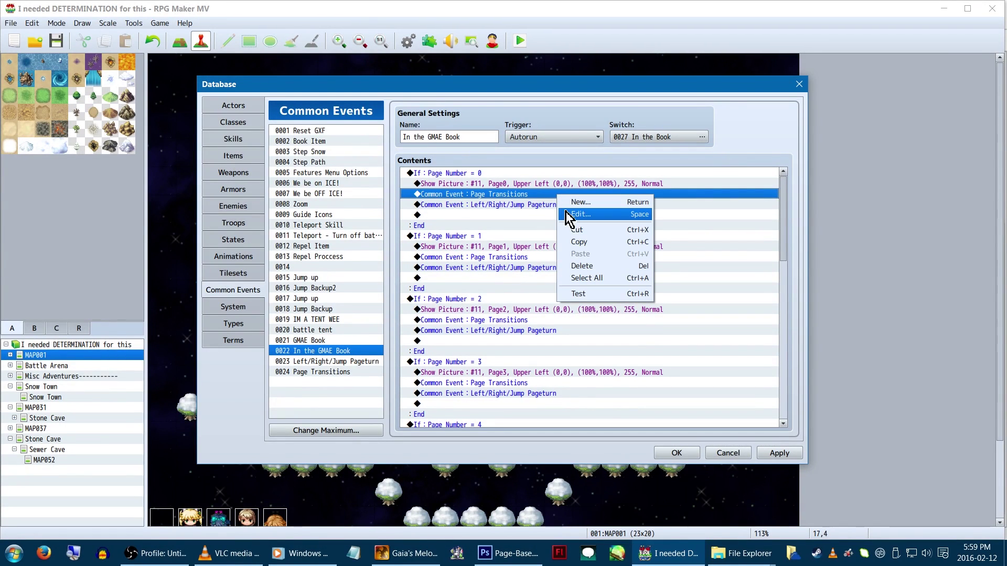
{"action": "left_click", "coordinate": [526, 203]}
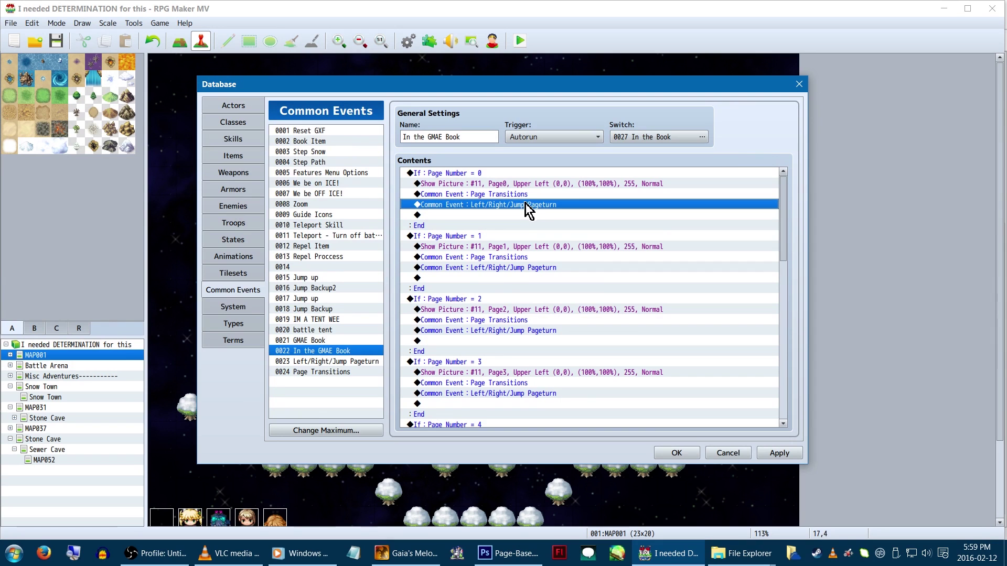
{"action": "left_click", "coordinate": [529, 177]}
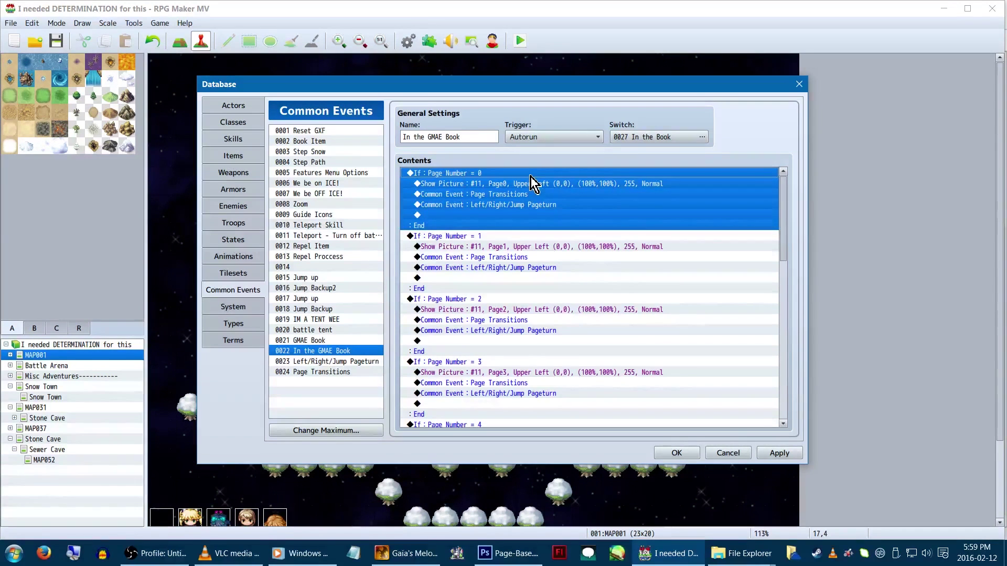
{"action": "scroll", "coordinate": [555, 196], "scroll_direction": "down", "scroll_amount": 1}
{"action": "scroll", "coordinate": [566, 199], "scroll_direction": "down", "scroll_amount": 8}
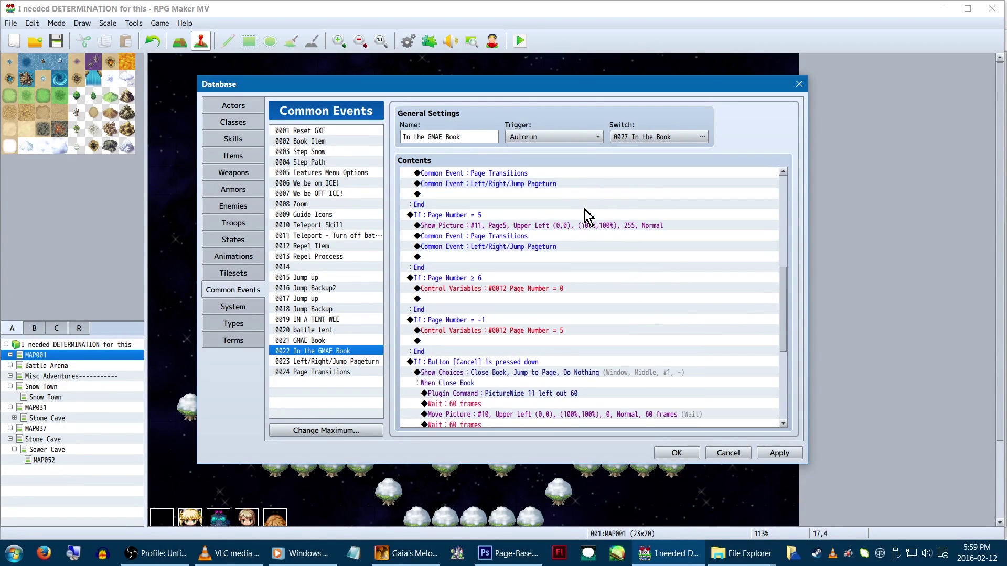
{"action": "scroll", "coordinate": [541, 290], "scroll_direction": "down", "scroll_amount": 2}
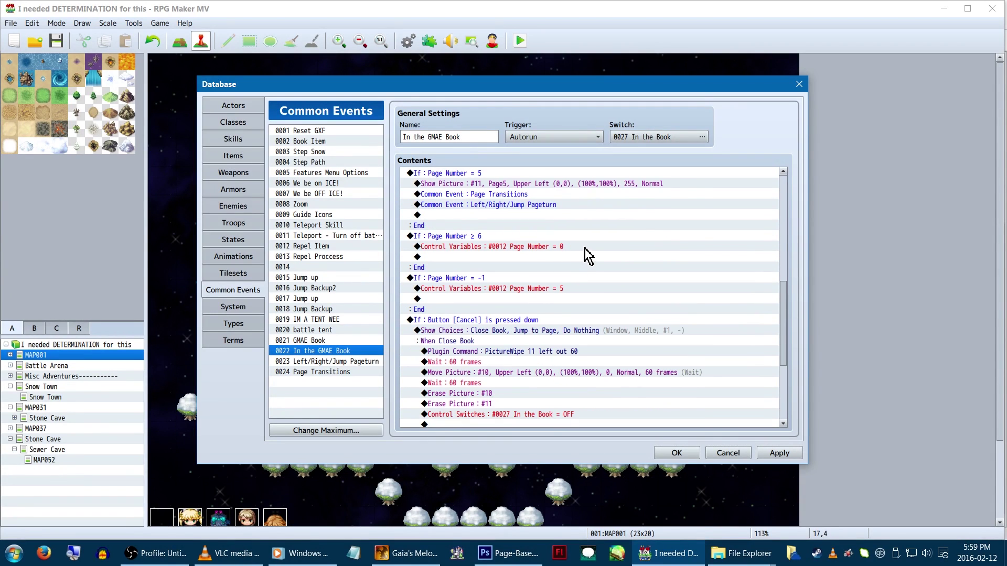
{"action": "left_click", "coordinate": [587, 235]}
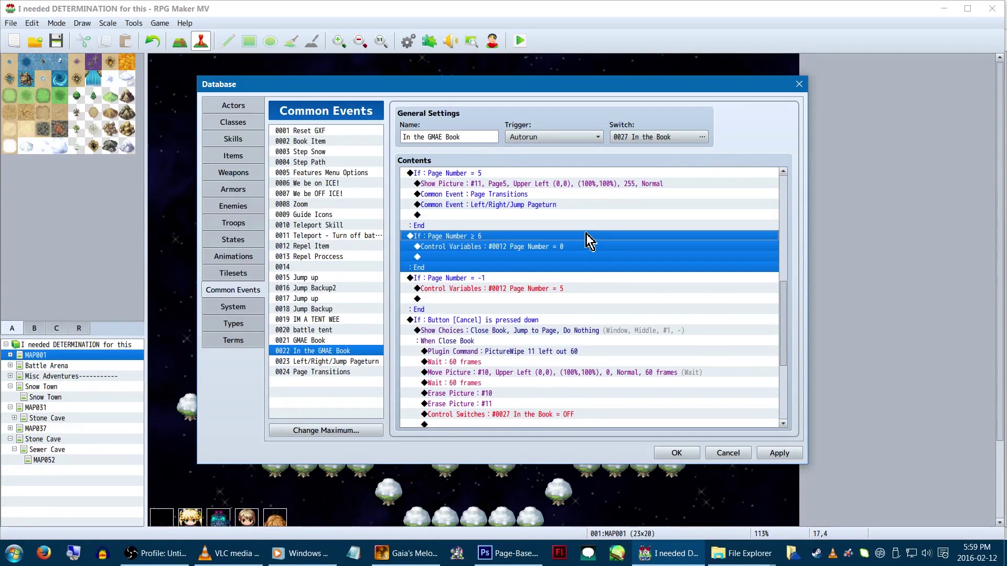
{"action": "scroll", "coordinate": [590, 230], "scroll_direction": "down", "scroll_amount": 1}
{"action": "left_click", "coordinate": [597, 225]}
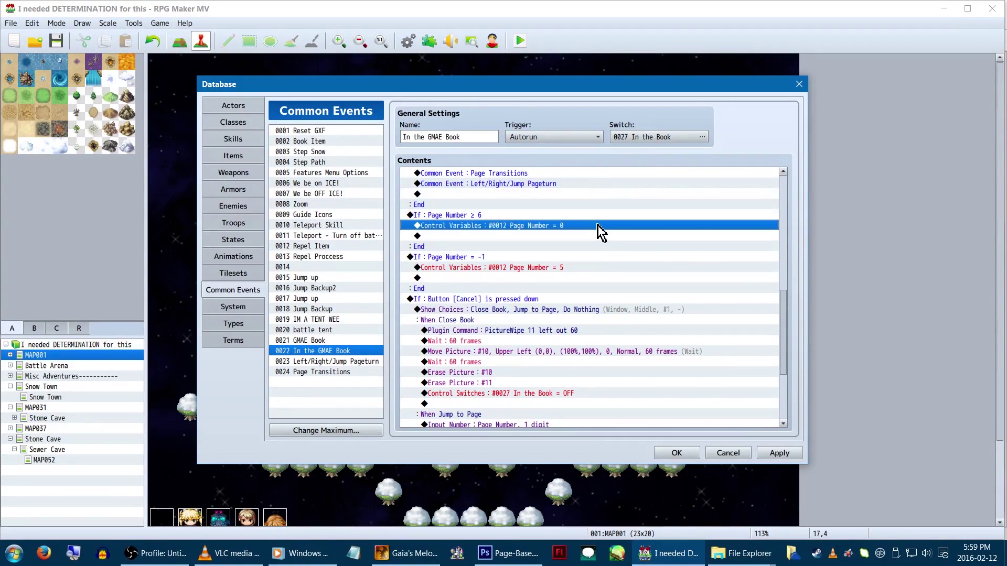
{"action": "right_click", "coordinate": [597, 226]}
{"action": "left_click", "coordinate": [548, 258]}
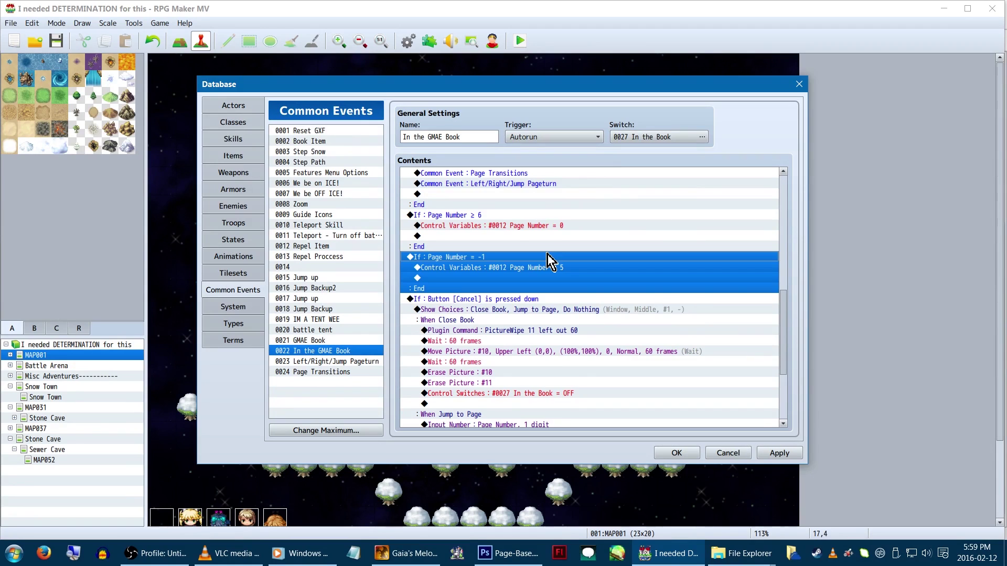
{"action": "right_click", "coordinate": [548, 258]}
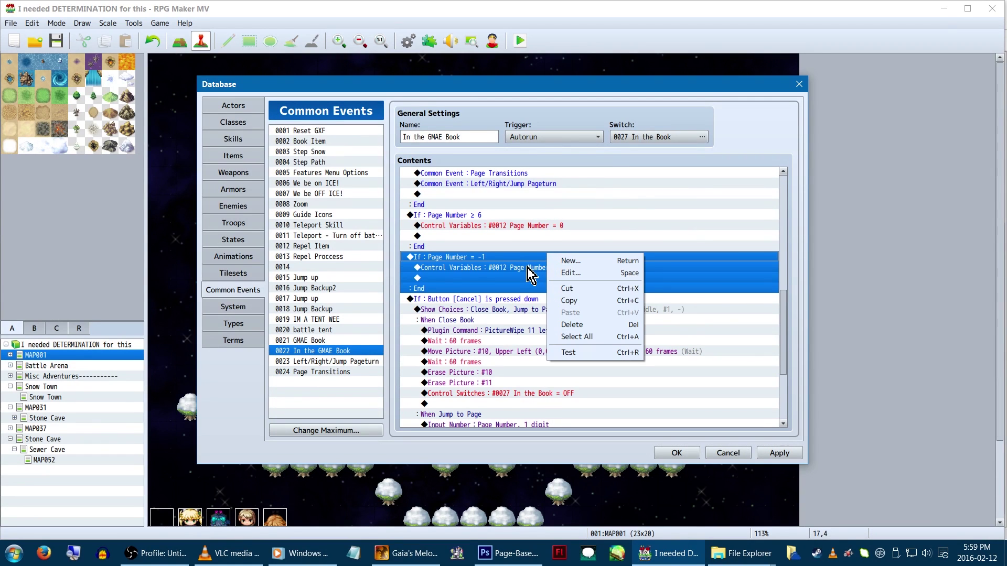
{"action": "left_click", "coordinate": [501, 215]}
{"action": "right_click", "coordinate": [501, 215]}
{"action": "left_click", "coordinate": [525, 231]}
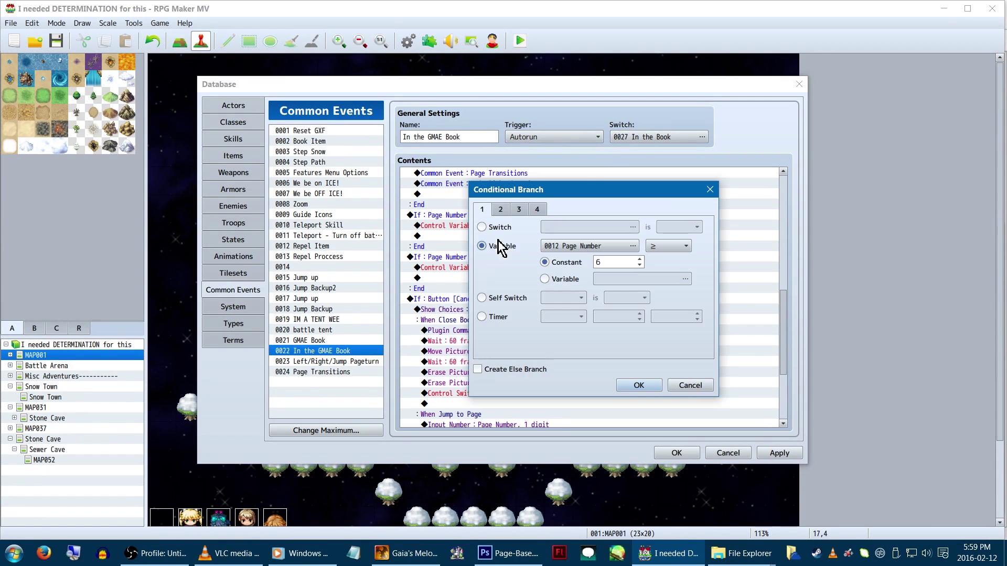
{"action": "left_click", "coordinate": [614, 263]}
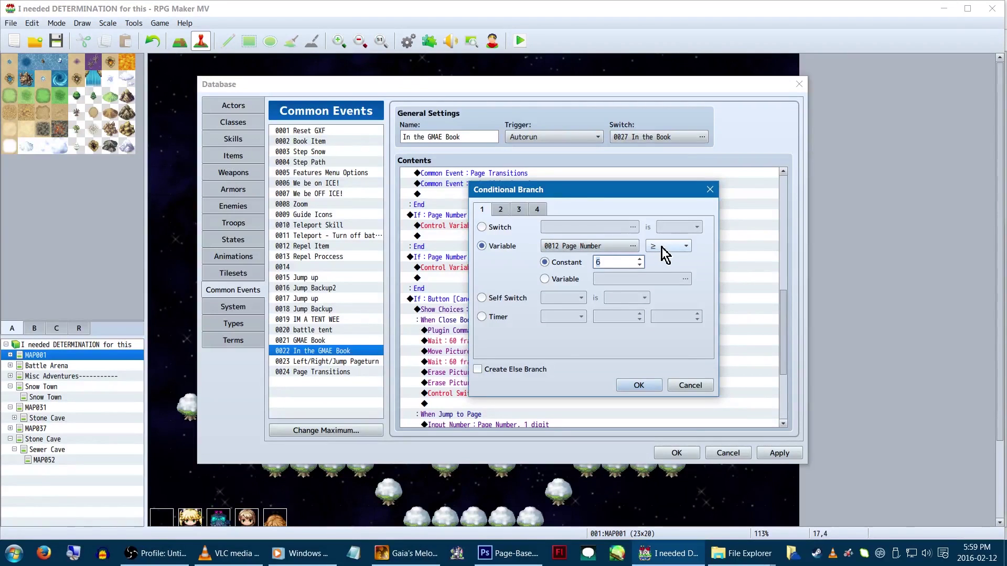
{"action": "left_click", "coordinate": [639, 385]}
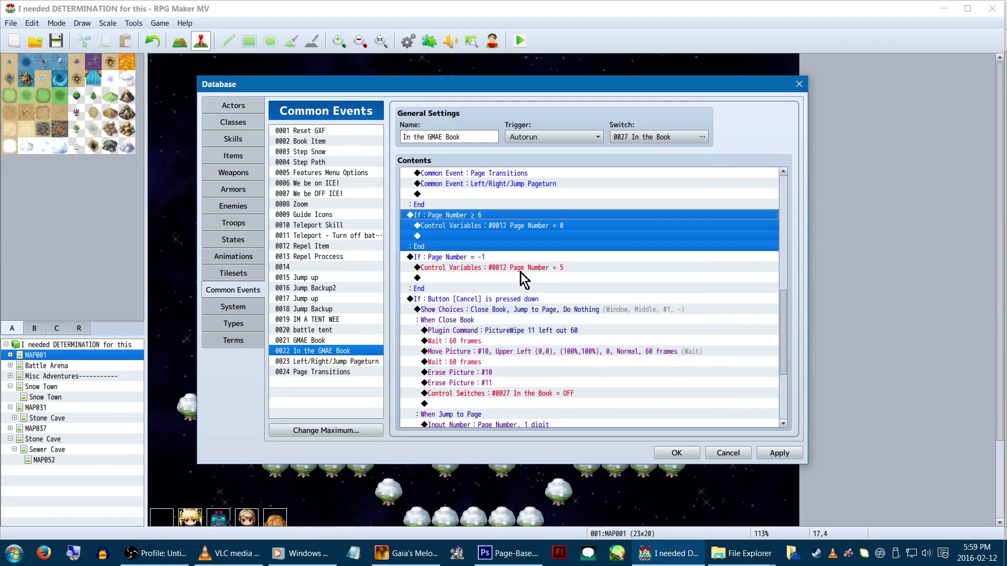
{"action": "left_click", "coordinate": [544, 257]}
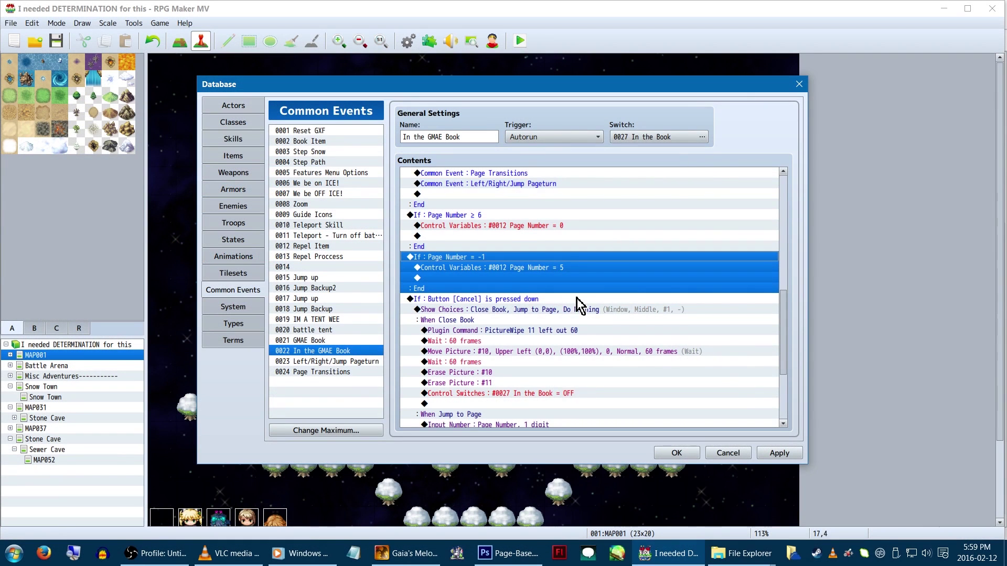
{"action": "scroll", "coordinate": [577, 297], "scroll_direction": "down", "scroll_amount": 2}
{"action": "scroll", "coordinate": [634, 307], "scroll_direction": "down", "scroll_amount": 1}
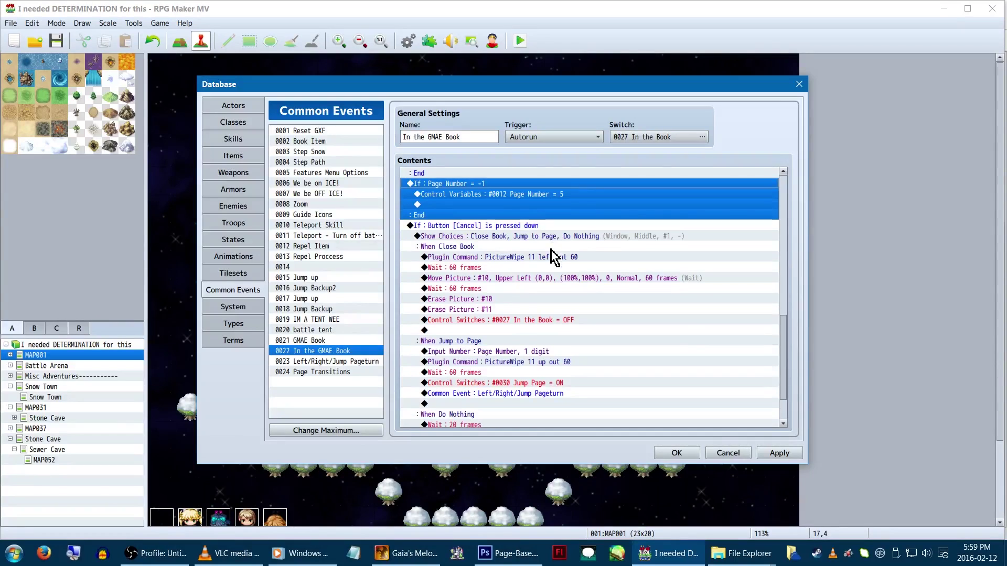
{"action": "left_click", "coordinate": [554, 231]}
{"action": "scroll", "coordinate": [555, 233], "scroll_direction": "down", "scroll_amount": 2}
{"action": "scroll", "coordinate": [555, 234], "scroll_direction": "up", "scroll_amount": 1}
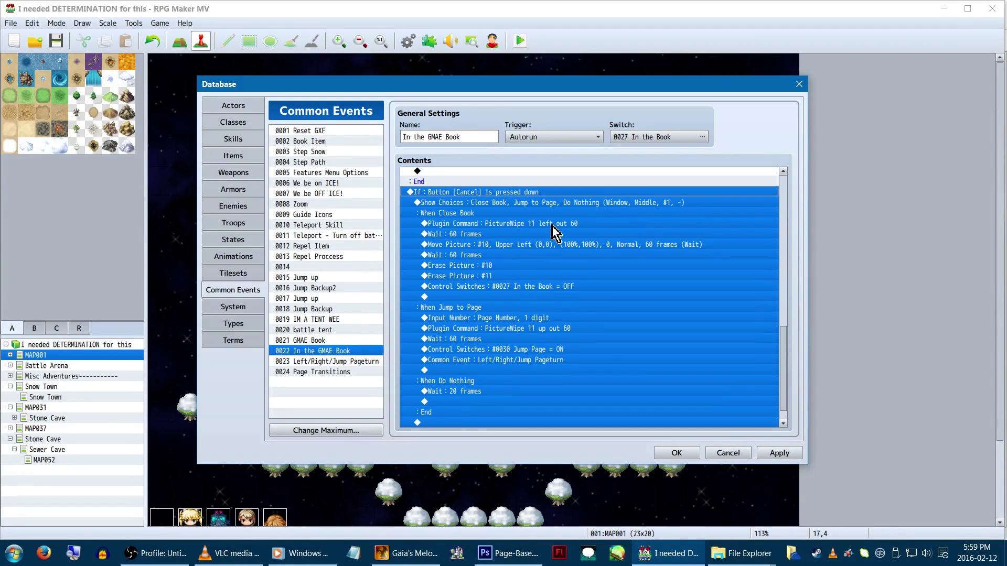
{"action": "scroll", "coordinate": [520, 210], "scroll_direction": "down", "scroll_amount": 1}
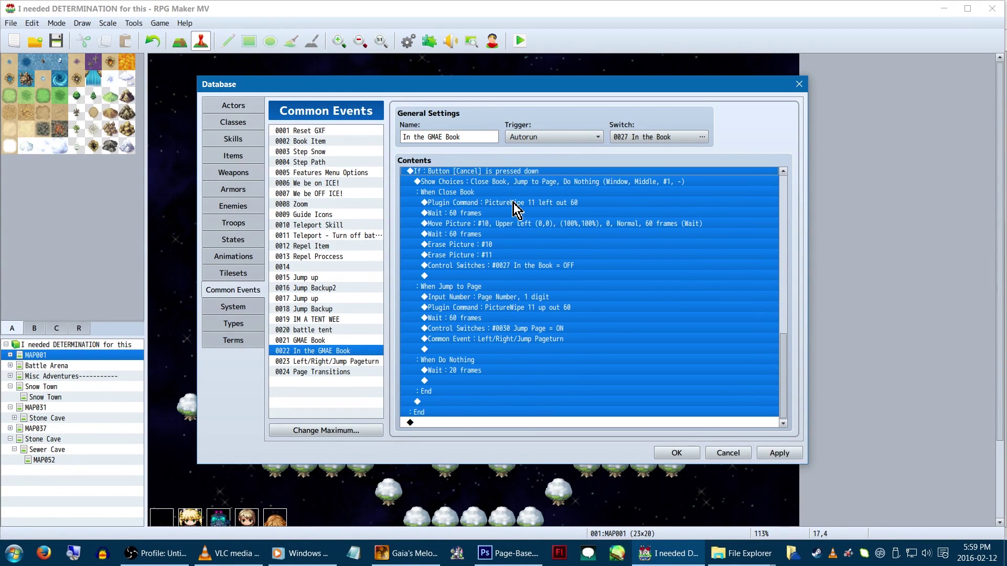
{"action": "left_click", "coordinate": [553, 185]}
{"action": "right_click", "coordinate": [553, 185]}
{"action": "left_click", "coordinate": [567, 202]}
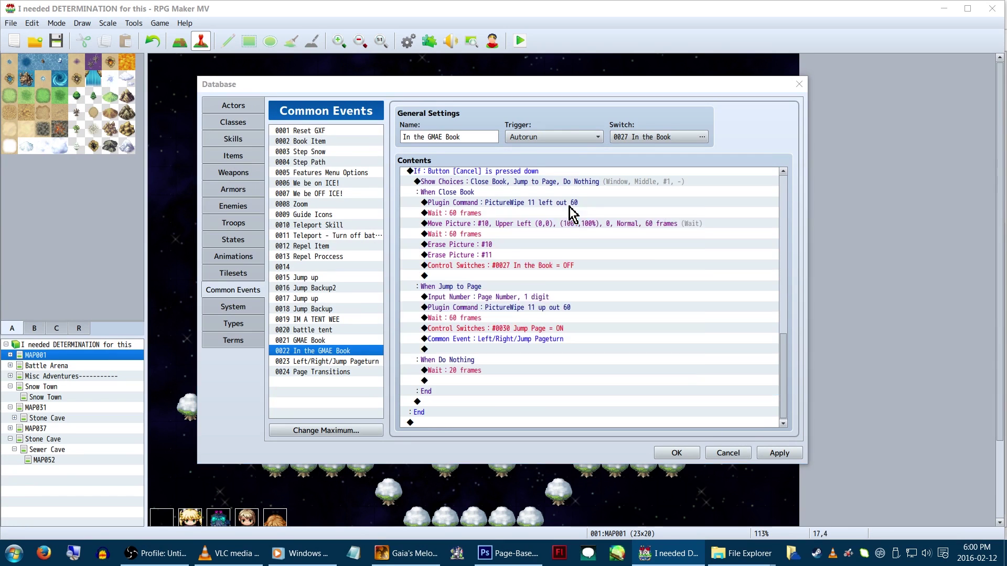
{"action": "left_click", "coordinate": [617, 356]}
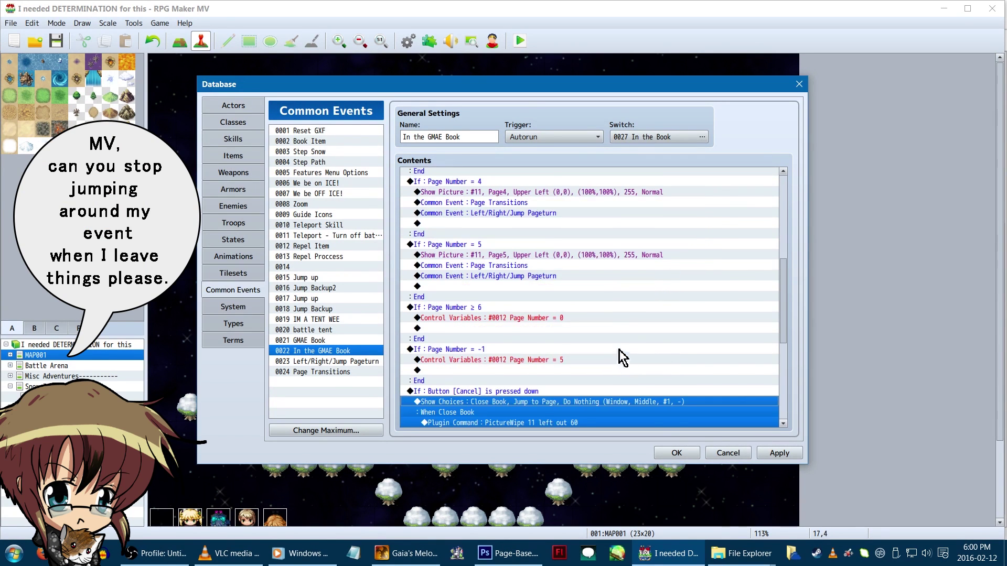
{"action": "scroll", "coordinate": [596, 280], "scroll_direction": "down", "scroll_amount": 7}
{"action": "left_click", "coordinate": [551, 204]}
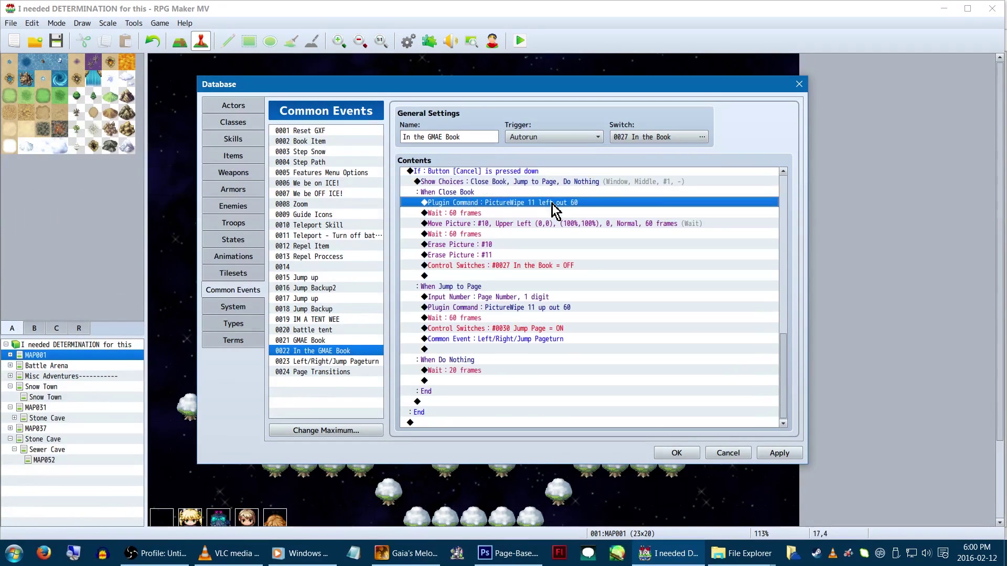
{"action": "double_click", "coordinate": [552, 203]}
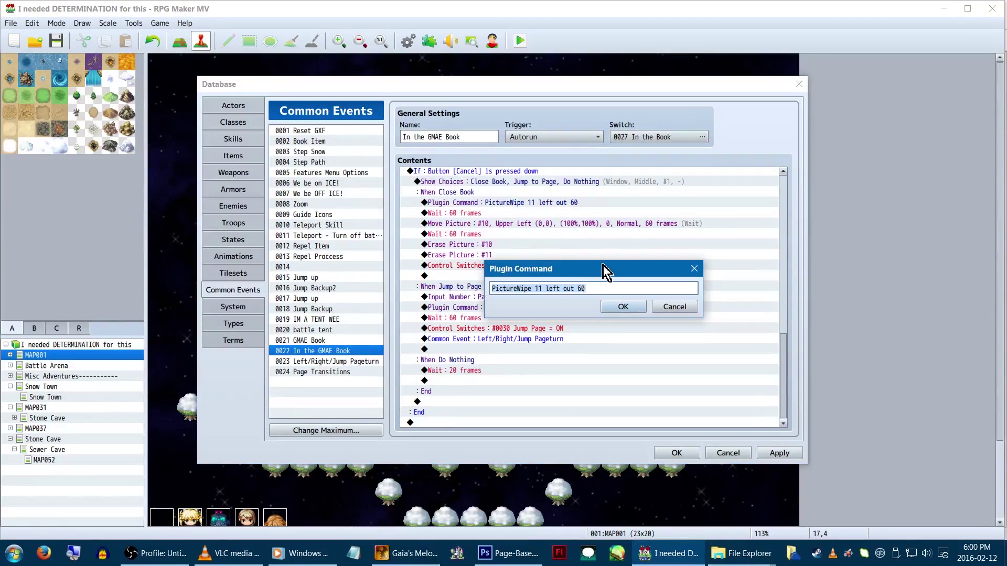
{"action": "left_click", "coordinate": [567, 289]}
{"action": "left_click", "coordinate": [618, 308]}
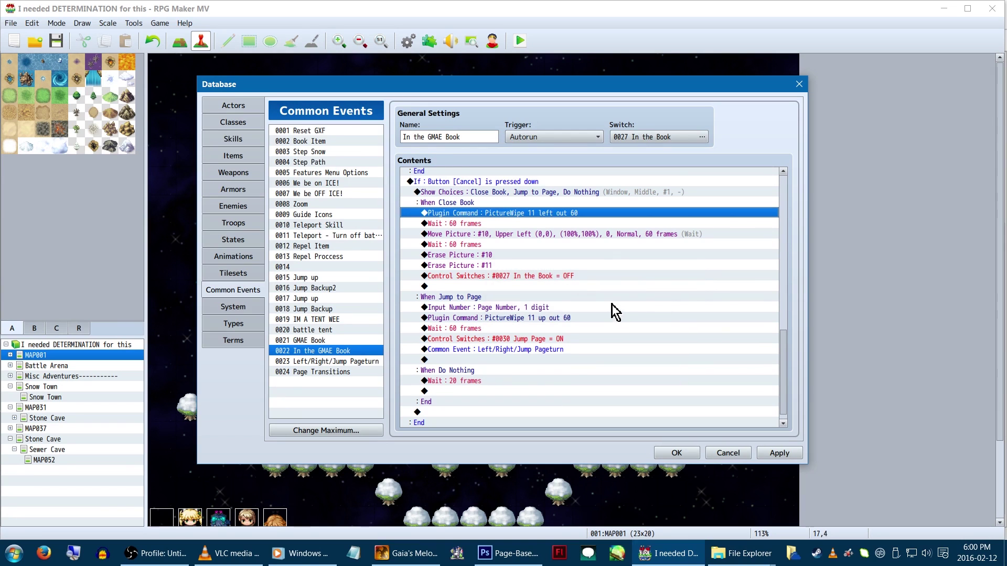
{"action": "left_click", "coordinate": [493, 225]}
{"action": "right_click", "coordinate": [493, 227]}
{"action": "left_click", "coordinate": [503, 236]}
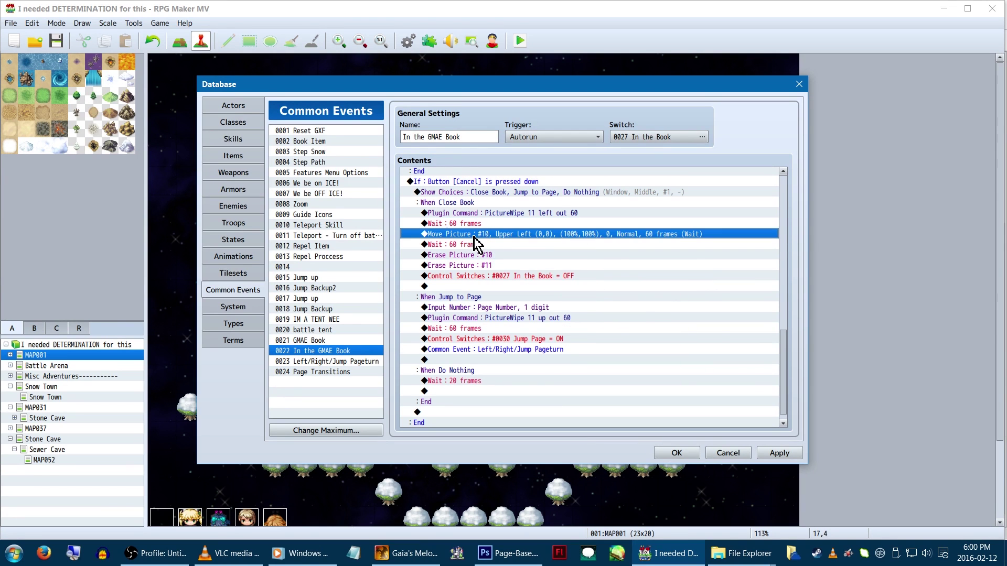
{"action": "right_click", "coordinate": [504, 238]}
{"action": "left_click", "coordinate": [515, 259]}
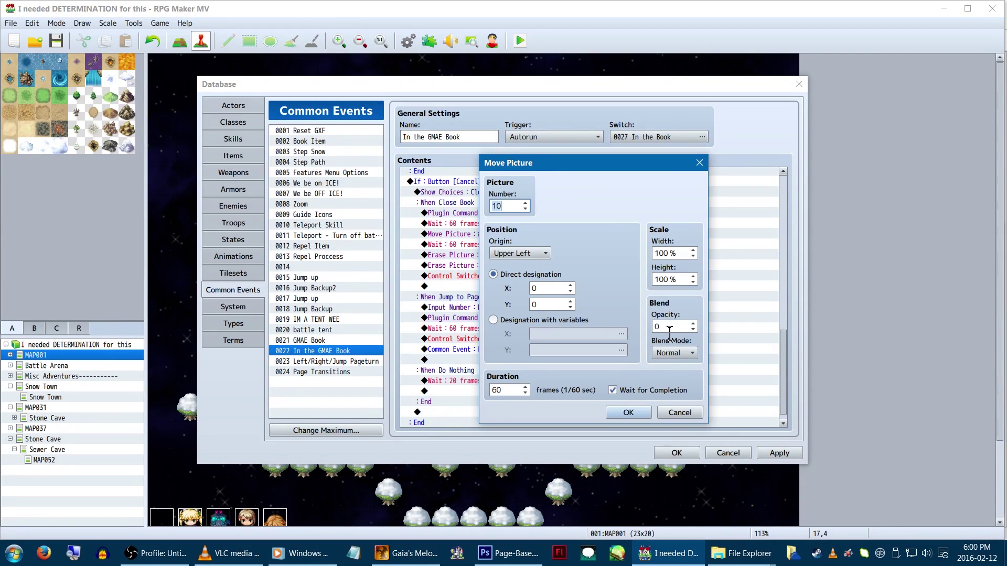
{"action": "left_click", "coordinate": [629, 413]}
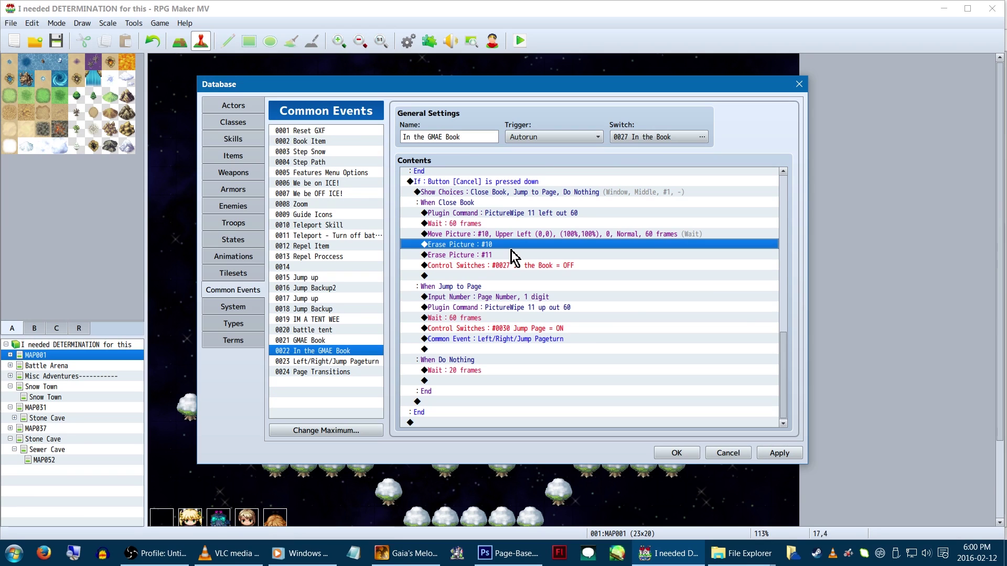
Inspect the page-number Input Number command and cancel, keeping 1 digit
{"action": "left_click", "coordinate": [525, 296]}
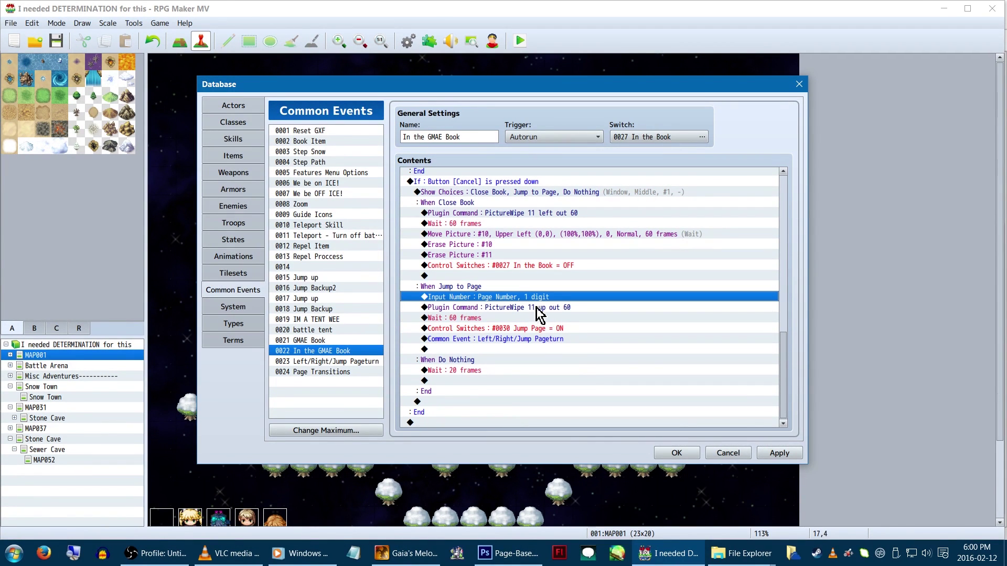
{"action": "right_click", "coordinate": [554, 297]}
{"action": "left_click", "coordinate": [569, 313]}
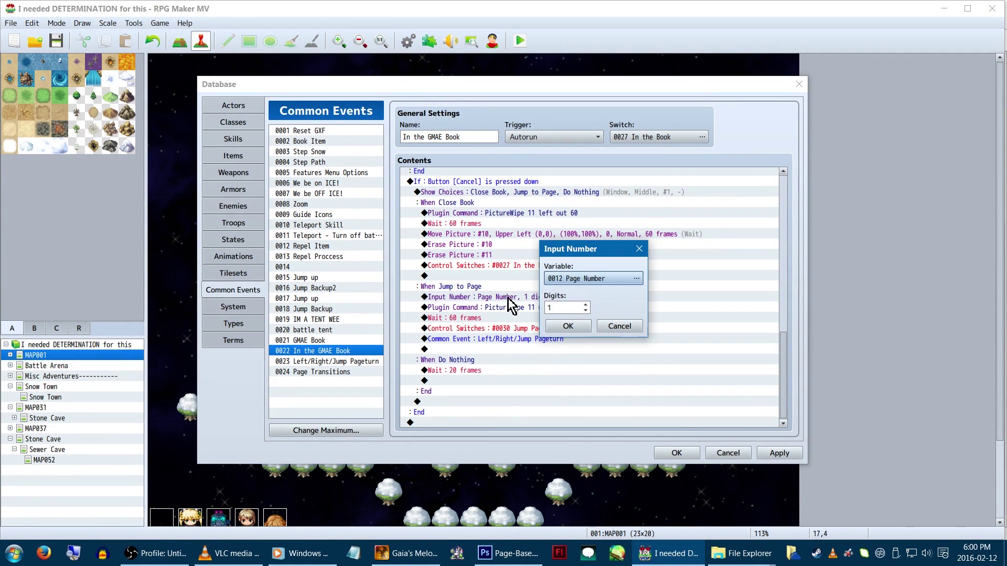
{"action": "scroll", "coordinate": [585, 304], "scroll_direction": "up", "scroll_amount": 5}
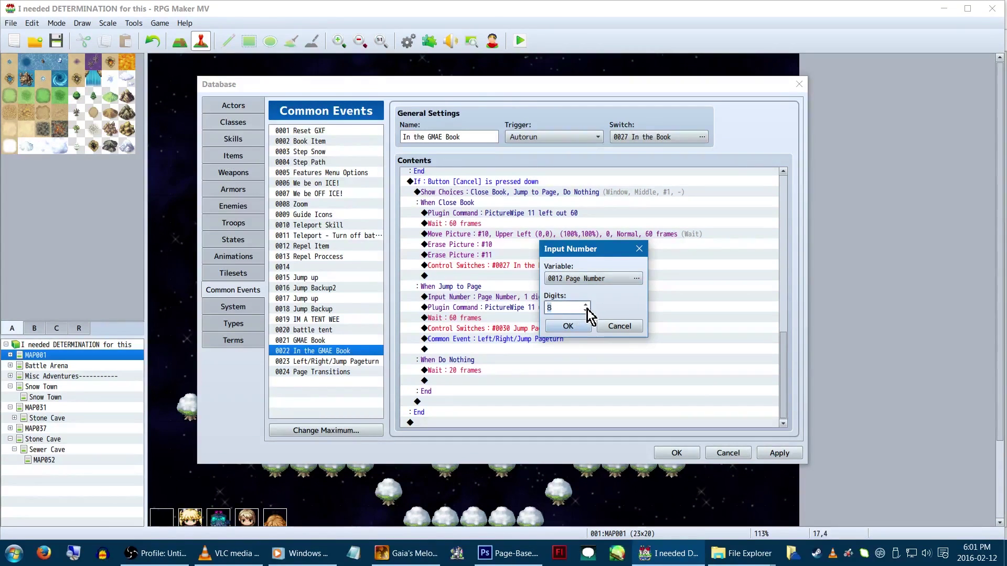
{"action": "left_click", "coordinate": [627, 328]}
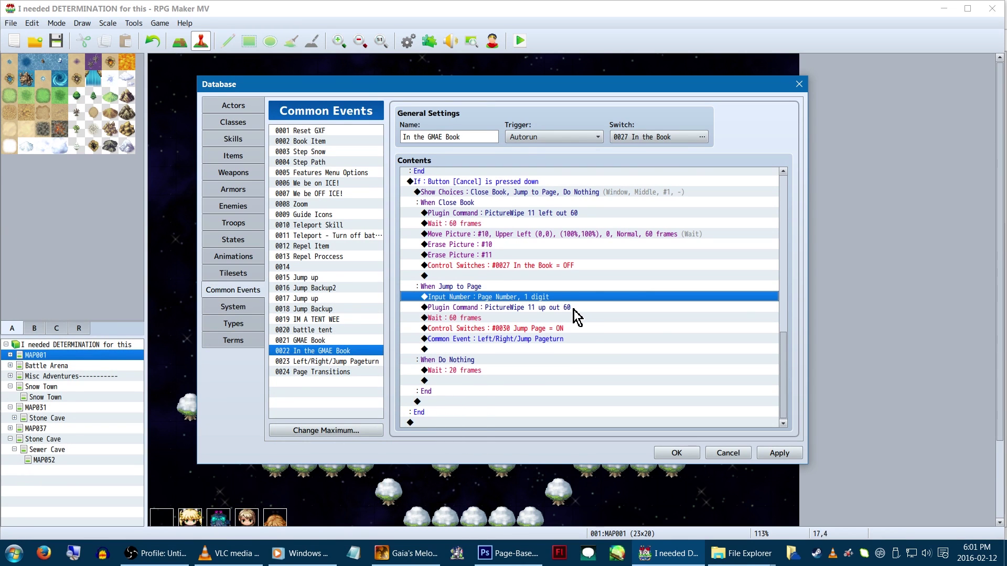
Review the PictureWipe 11 up out 60 command and Wait 60 frames, leaving them unchanged
{"action": "right_click", "coordinate": [574, 307]}
{"action": "left_click", "coordinate": [587, 318]}
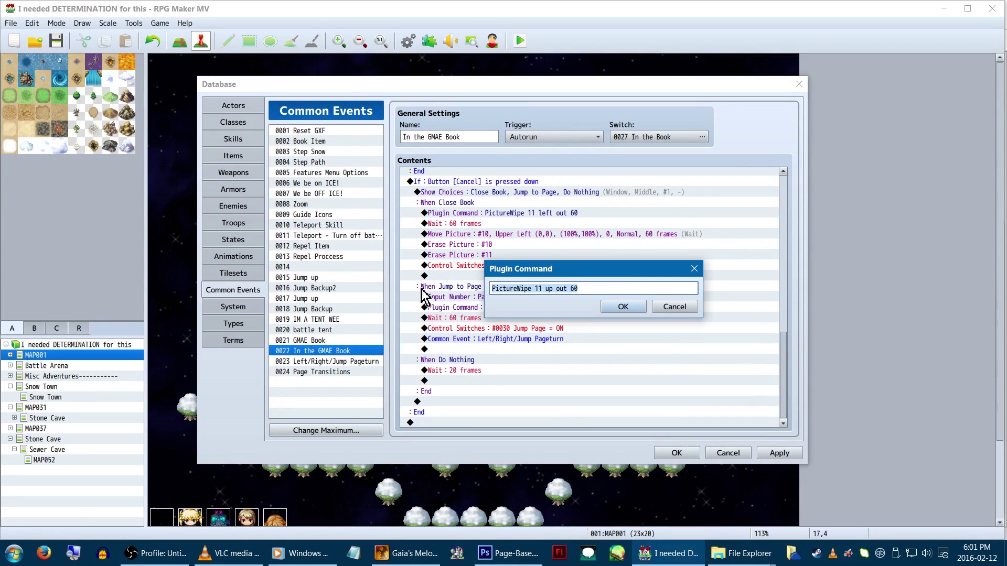
{"action": "left_click", "coordinate": [617, 306]}
{"action": "left_click", "coordinate": [637, 317]}
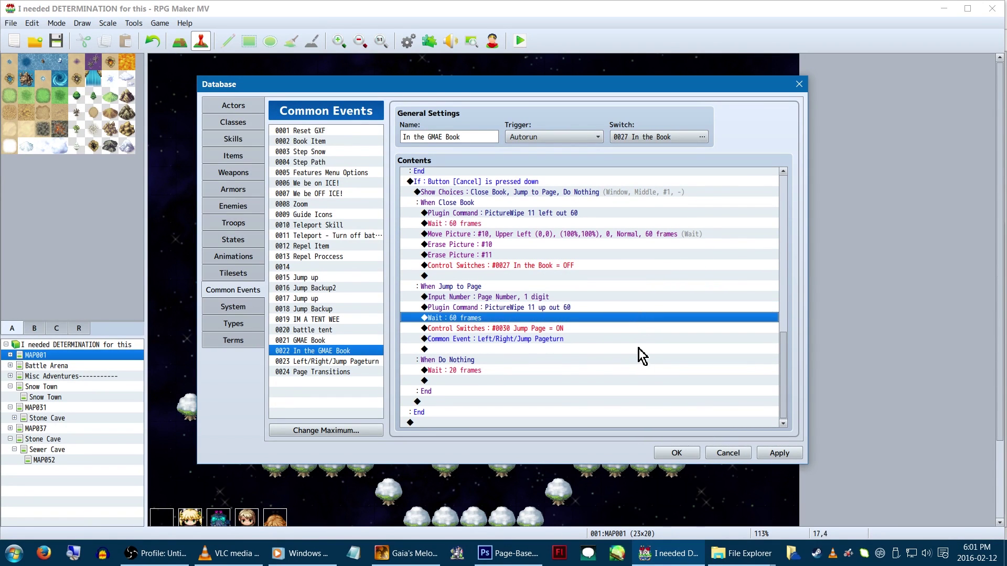
Confirm Jump Page switch 0030 stays ON and review the Pageturn call and Wait 20 frames
{"action": "right_click", "coordinate": [569, 329]}
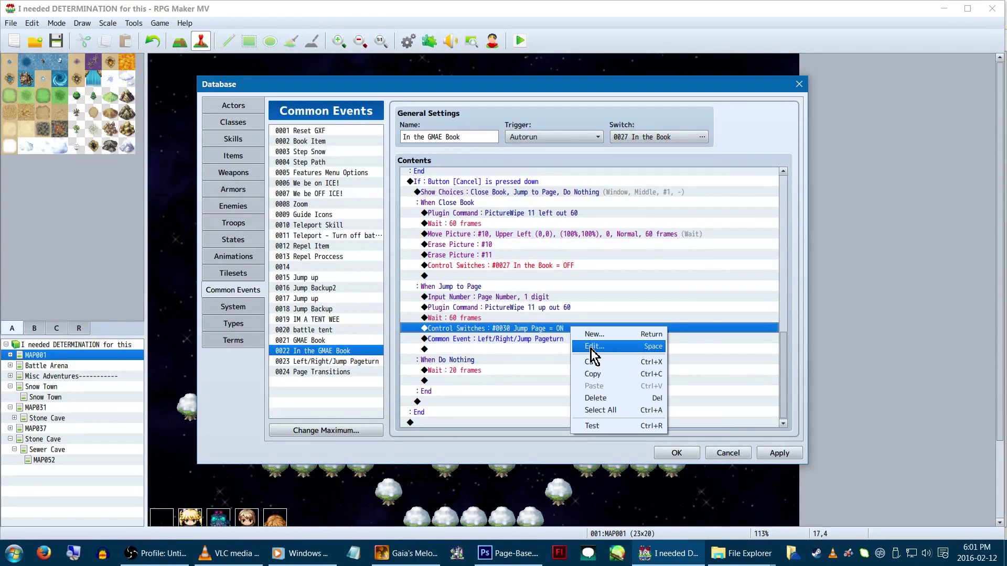
{"action": "left_click", "coordinate": [591, 350]}
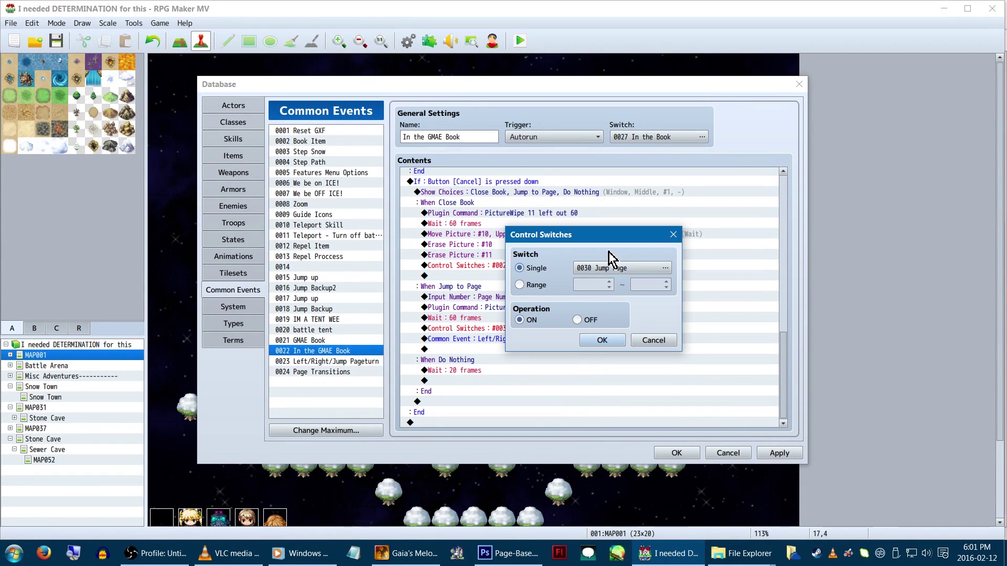
{"action": "left_click", "coordinate": [600, 343]}
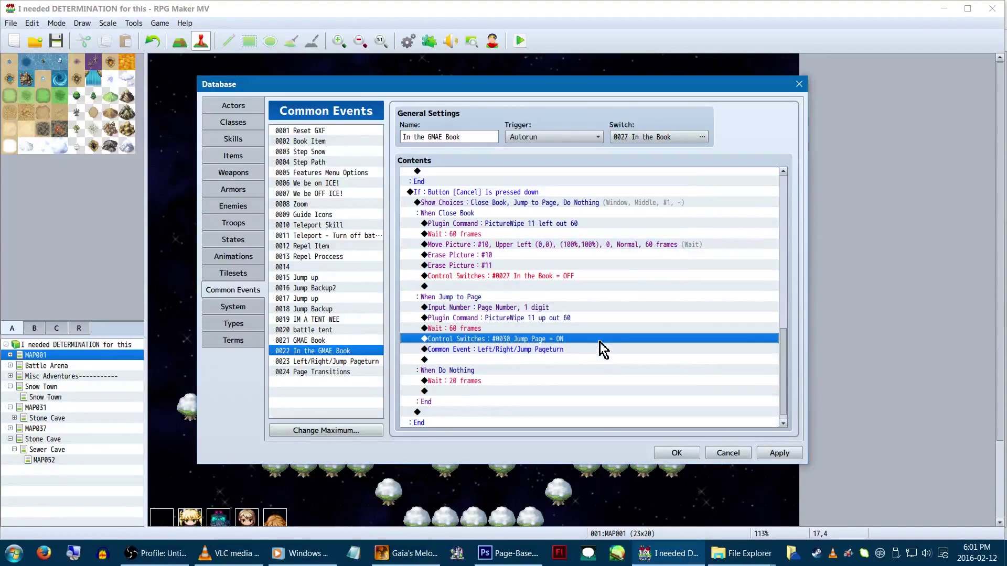
{"action": "left_click", "coordinate": [568, 340]}
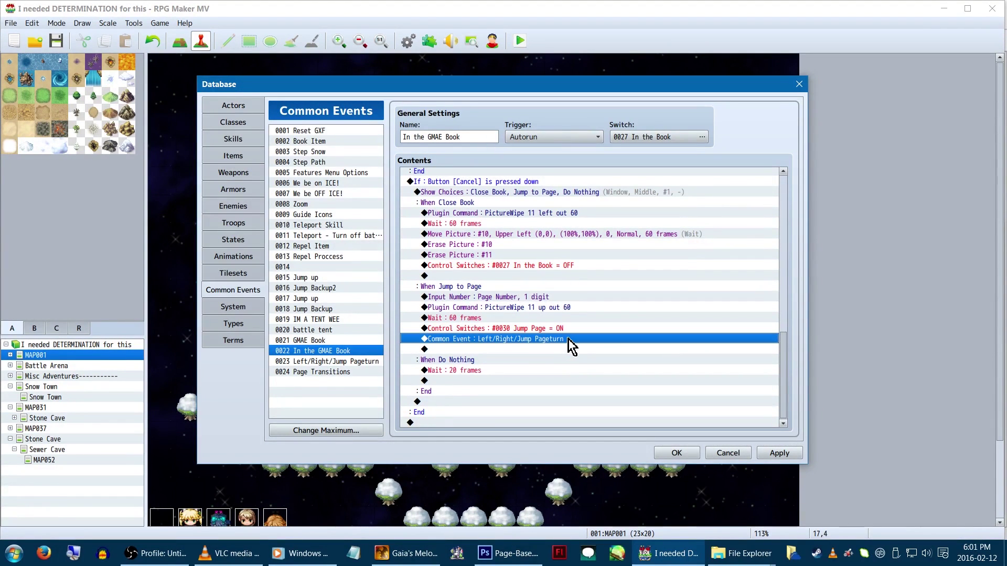
{"action": "left_click", "coordinate": [528, 369]}
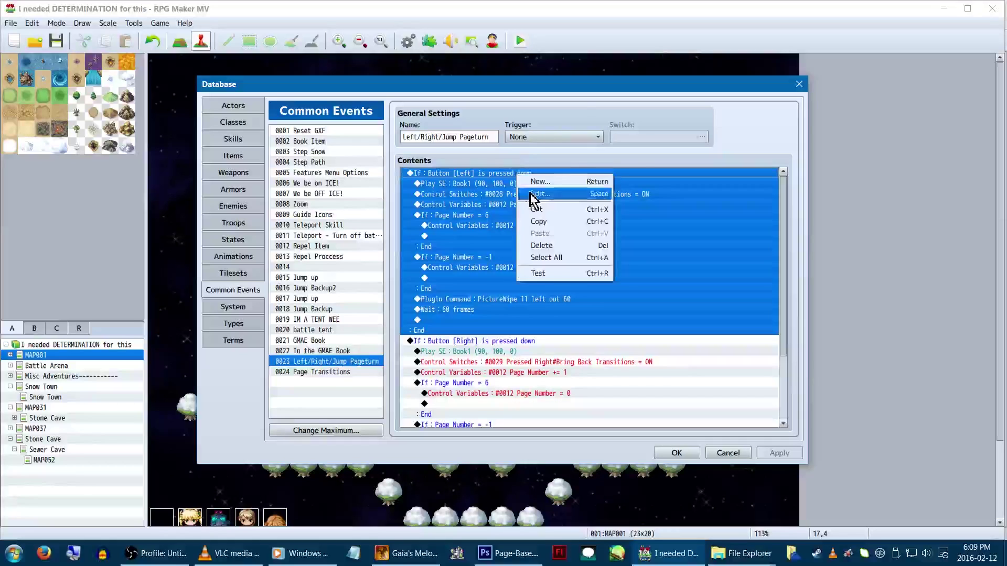
{"action": "left_click", "coordinate": [532, 200]}
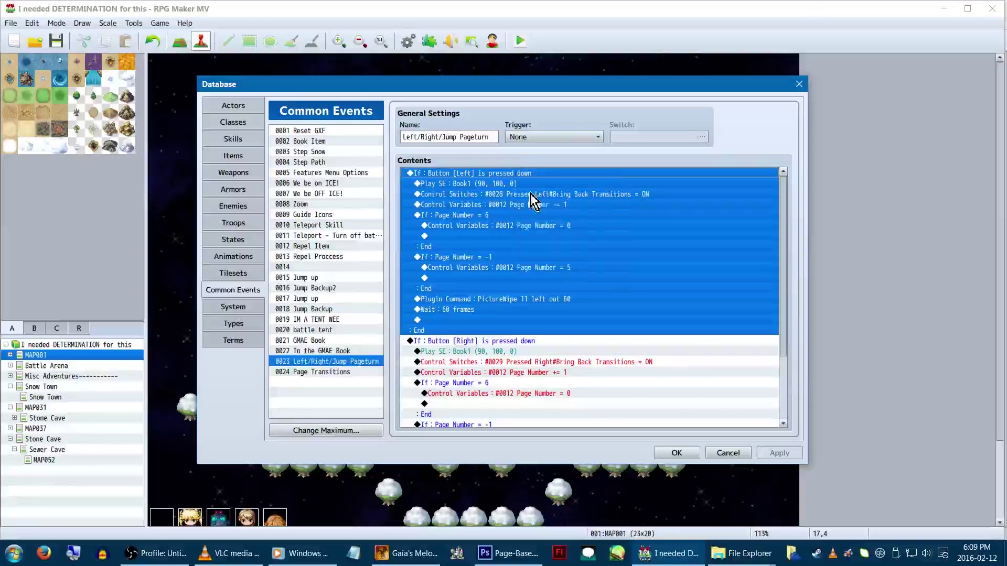
Review the left-button branch's condition, Book1 sound effect and Pressed Left switch 0028
{"action": "key", "text": "Return"}
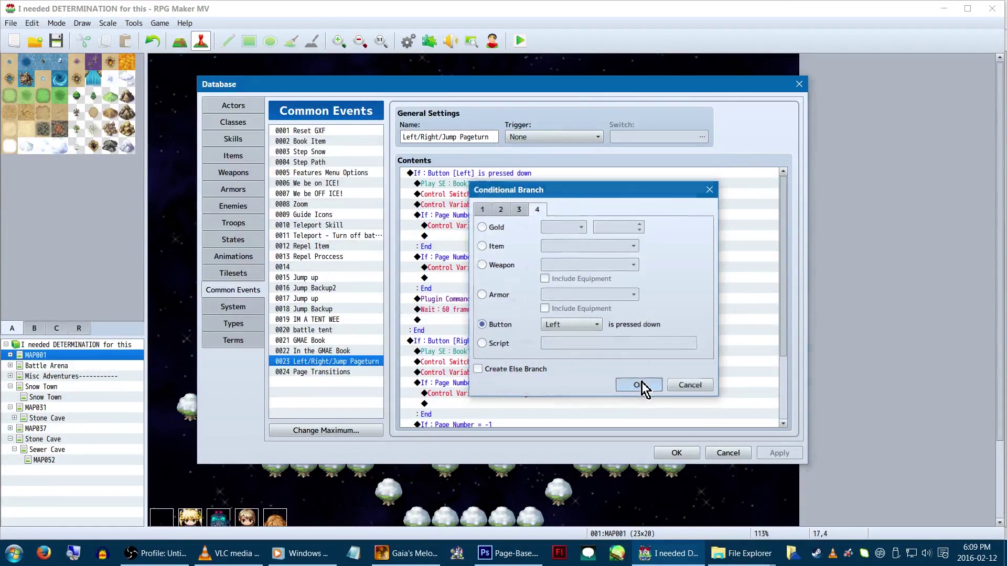
{"action": "left_click", "coordinate": [638, 384]}
{"action": "left_click", "coordinate": [521, 185]}
{"action": "right_click", "coordinate": [519, 184]}
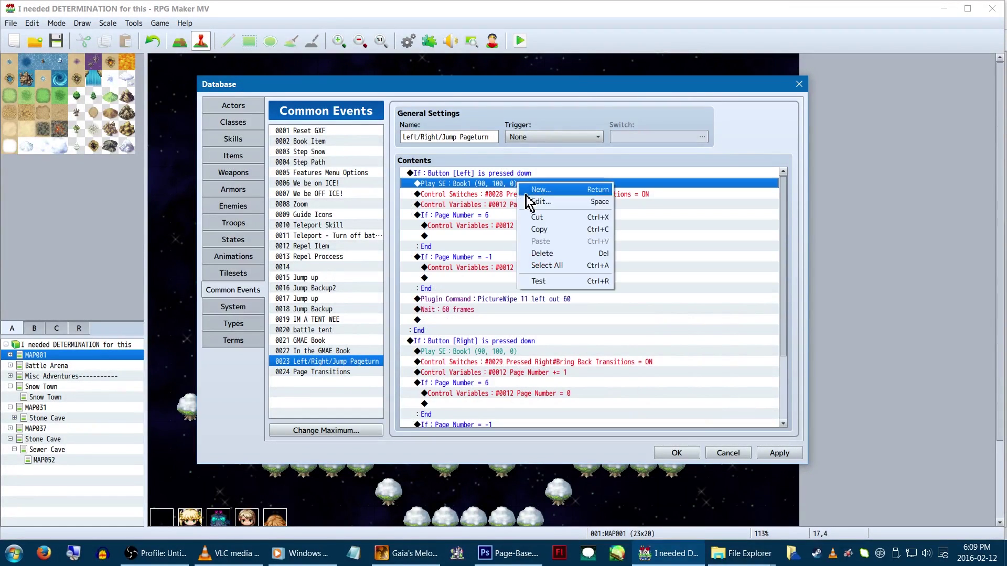
{"action": "left_click", "coordinate": [528, 203]}
{"action": "left_click", "coordinate": [605, 405]}
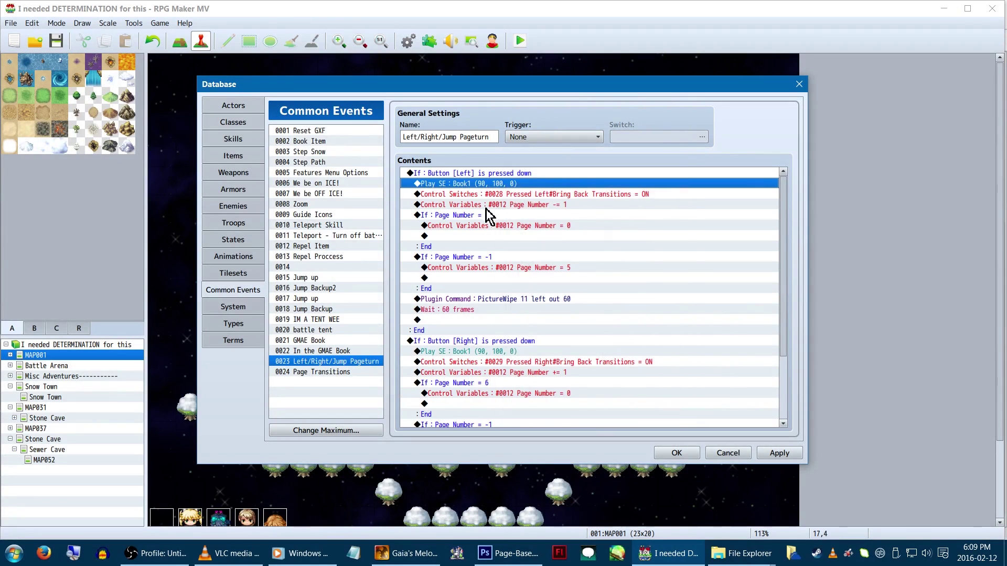
{"action": "right_click", "coordinate": [497, 196]}
{"action": "left_click", "coordinate": [507, 216]}
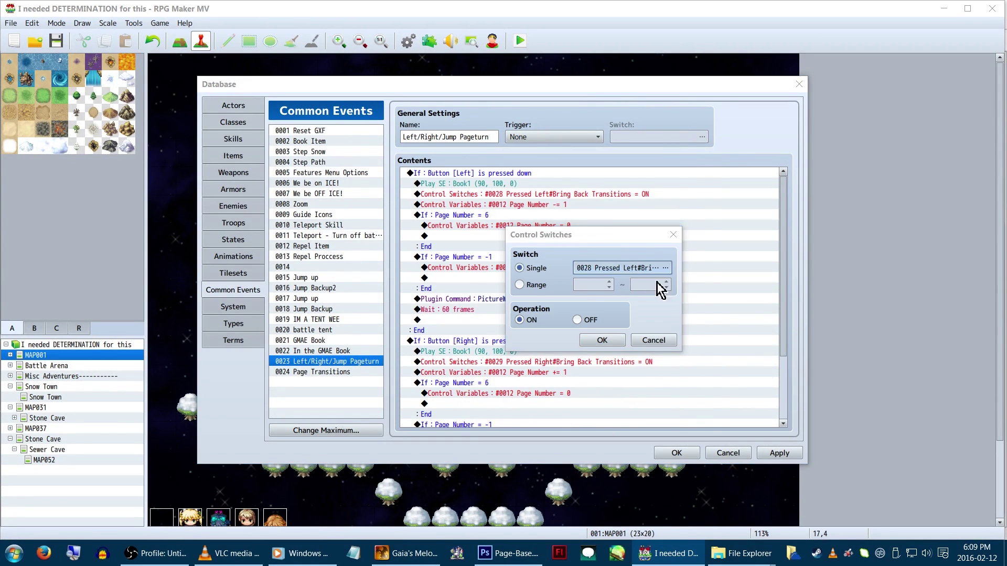
{"action": "left_click", "coordinate": [664, 266]}
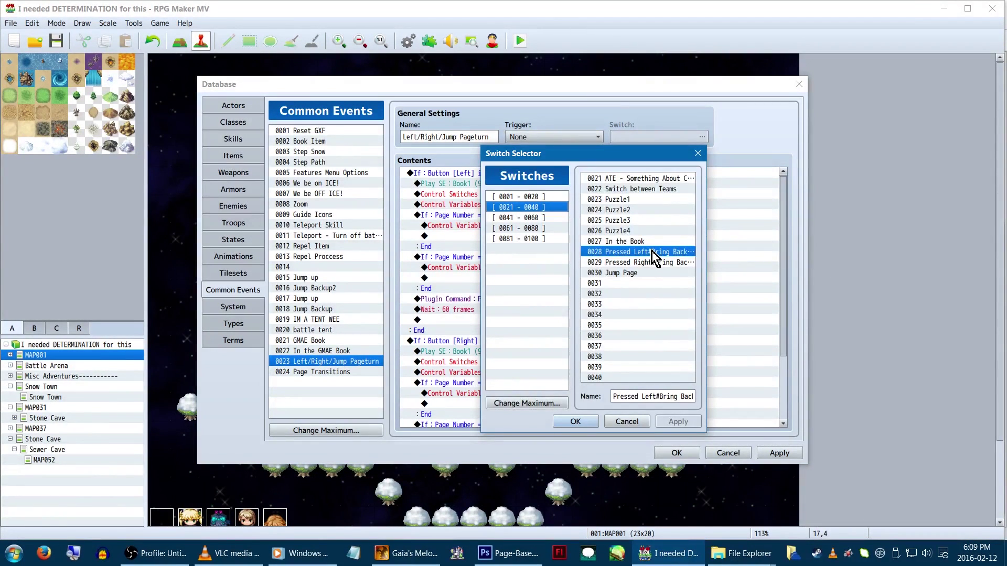
{"action": "double_click", "coordinate": [652, 253]}
{"action": "left_click", "coordinate": [624, 336]}
Check the left branch's Page Number −1, Page Number ≥ 6 condition and reset-to-0 commands
{"action": "left_click", "coordinate": [564, 206]}
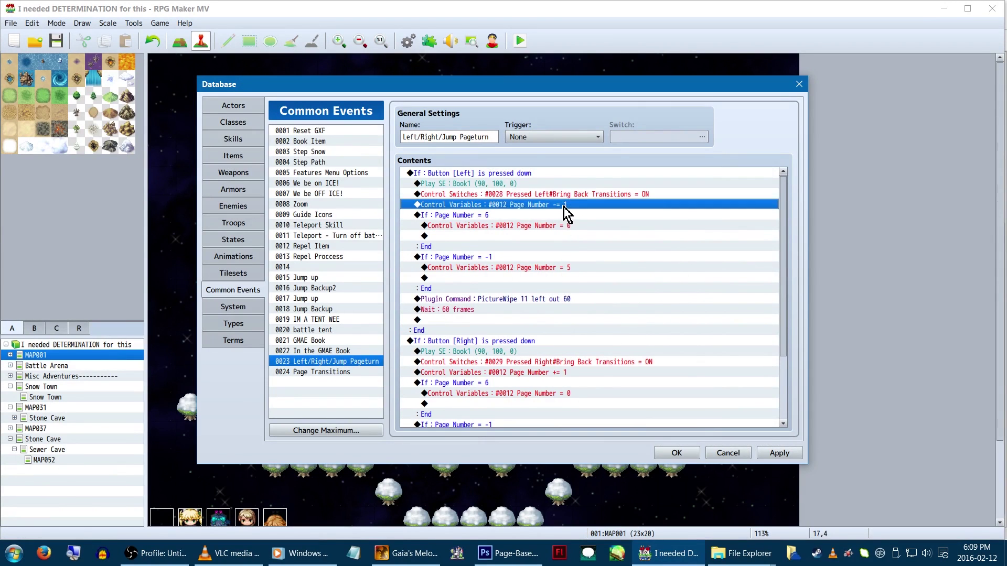
{"action": "key", "text": "Return"}
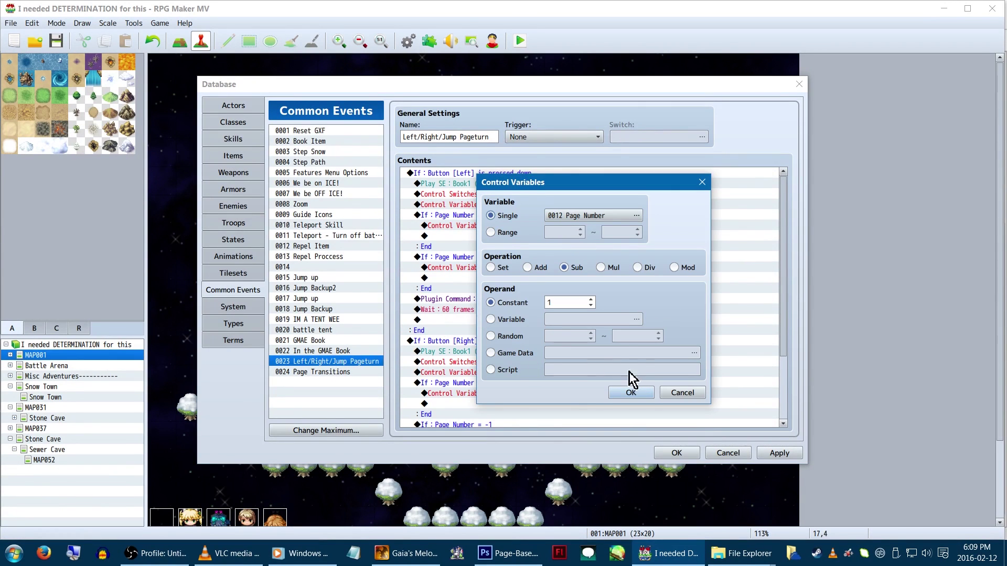
{"action": "left_click", "coordinate": [632, 392]}
{"action": "right_click", "coordinate": [527, 217]}
{"action": "key", "text": "Escape"}
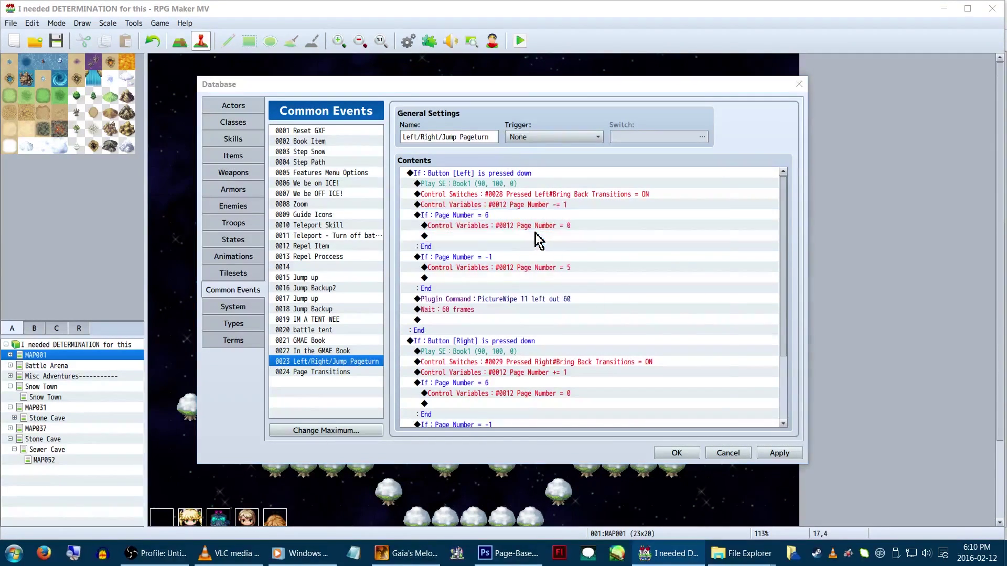
{"action": "key", "text": "Return"}
{"action": "left_click", "coordinate": [638, 387]}
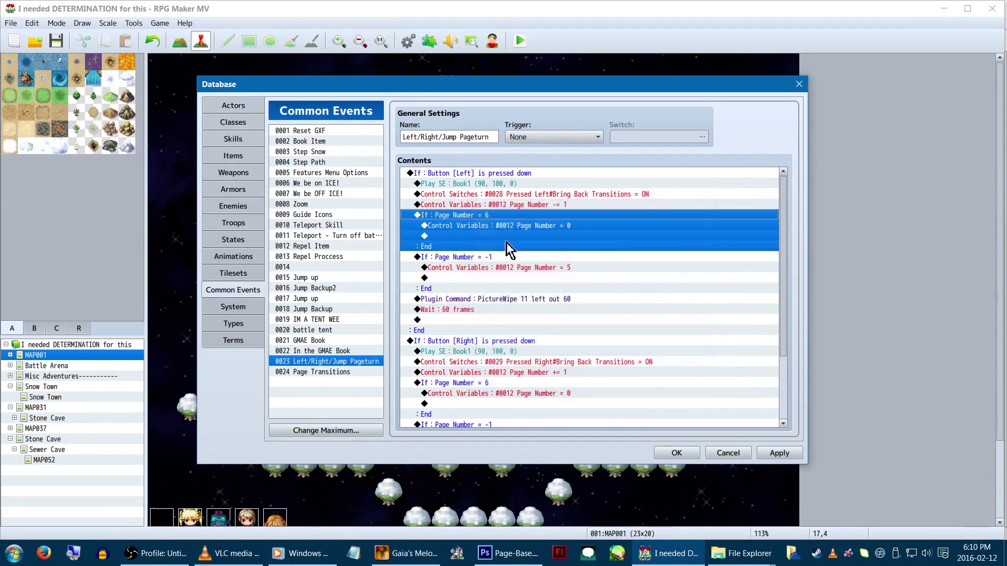
{"action": "left_click", "coordinate": [504, 227]}
{"action": "right_click", "coordinate": [502, 226]}
{"action": "left_click", "coordinate": [524, 231]}
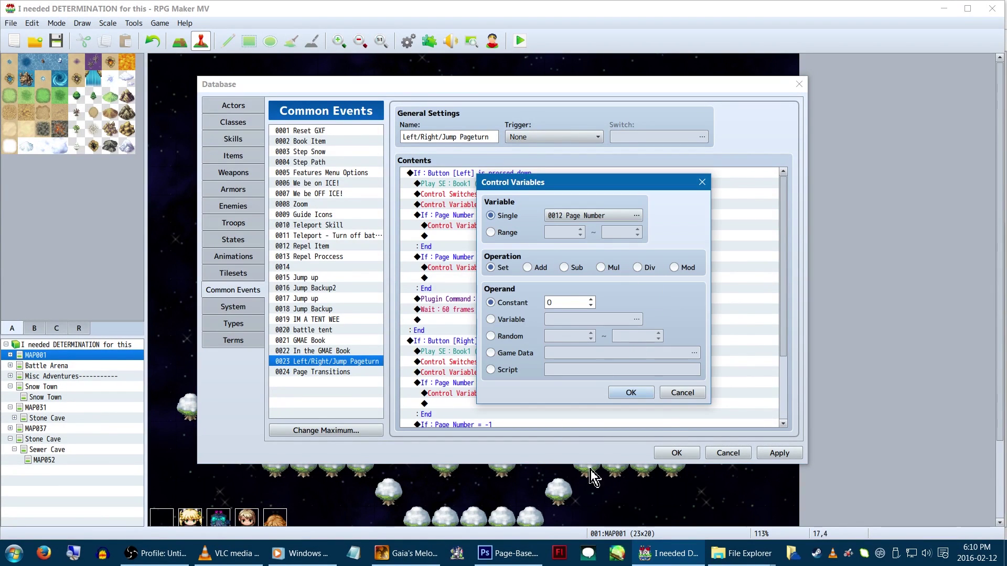
{"action": "left_click", "coordinate": [632, 393]}
Check the Page Number = -1 condition and its set-to-5 value
{"action": "left_click", "coordinate": [524, 258]}
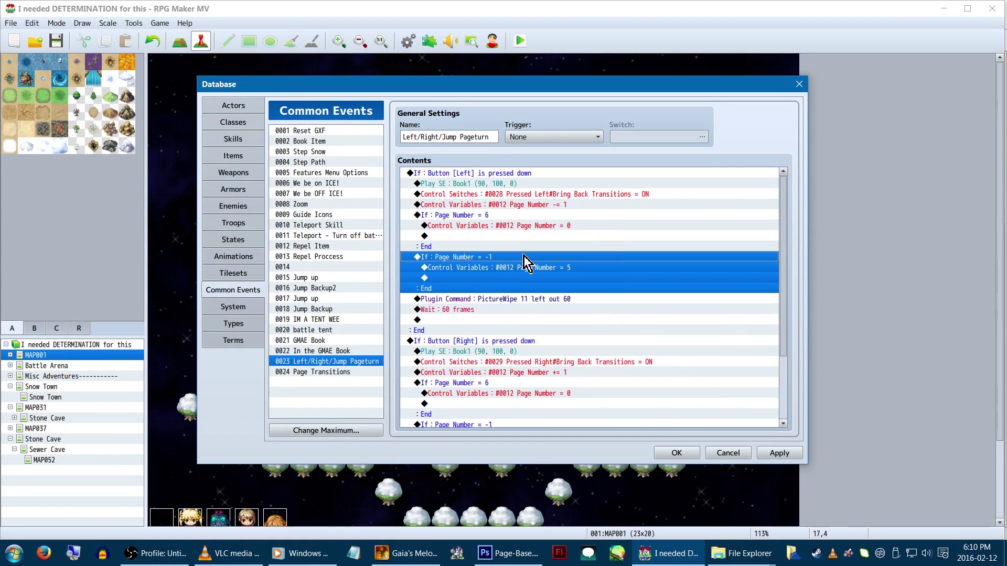
{"action": "double_click", "coordinate": [535, 281]}
{"action": "left_click", "coordinate": [640, 386]}
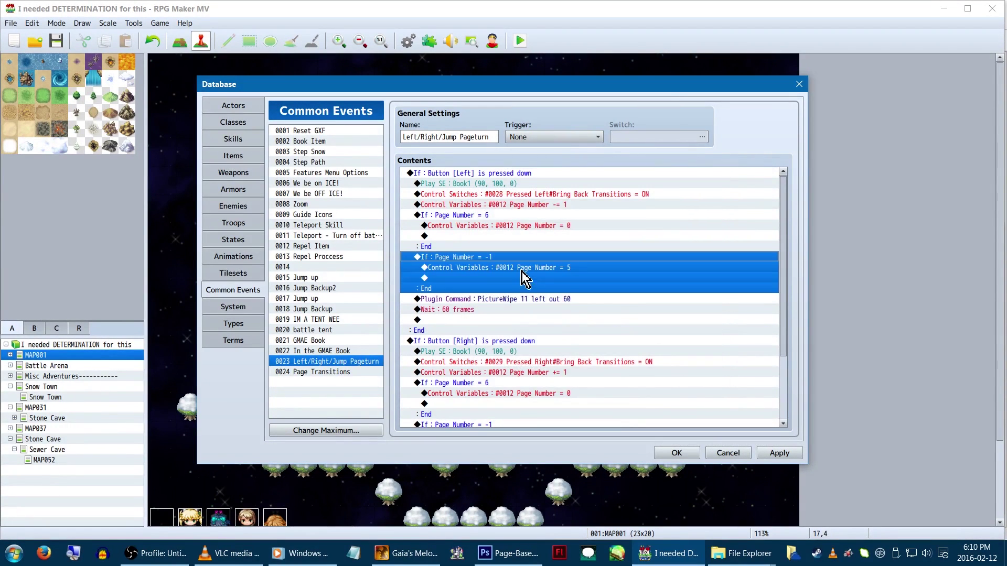
{"action": "right_click", "coordinate": [522, 268]}
{"action": "left_click", "coordinate": [536, 276]}
{"action": "left_click", "coordinate": [563, 303]}
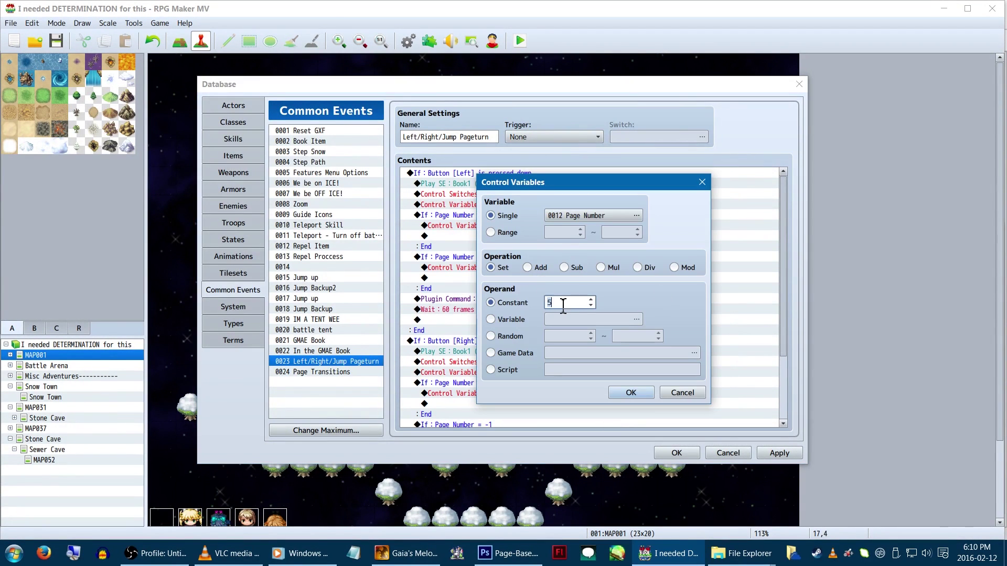
{"action": "left_click", "coordinate": [637, 394]}
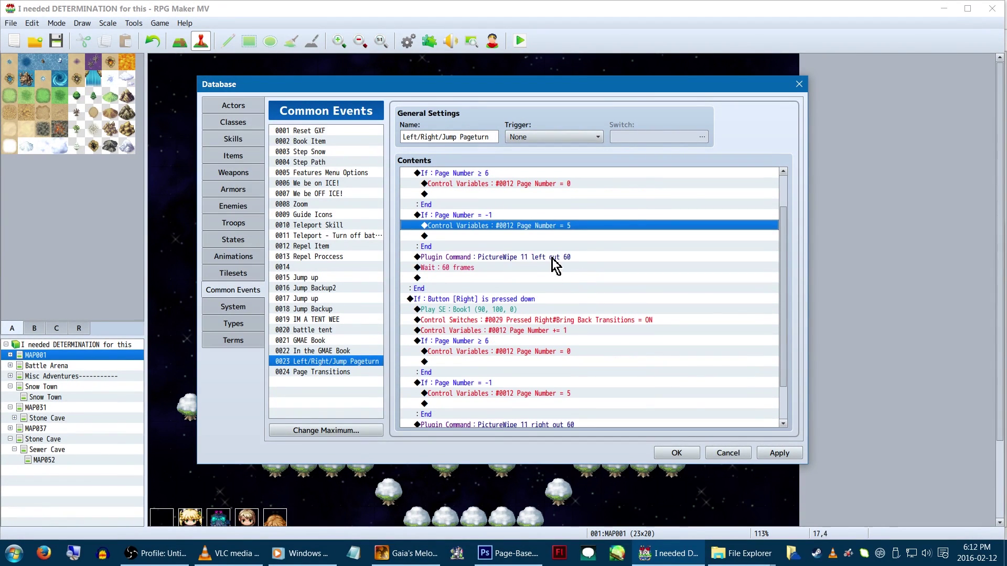
Review the right-button branch's condition and Pressed Right switch 0029
{"action": "scroll", "coordinate": [553, 259], "scroll_direction": "down", "scroll_amount": 1}
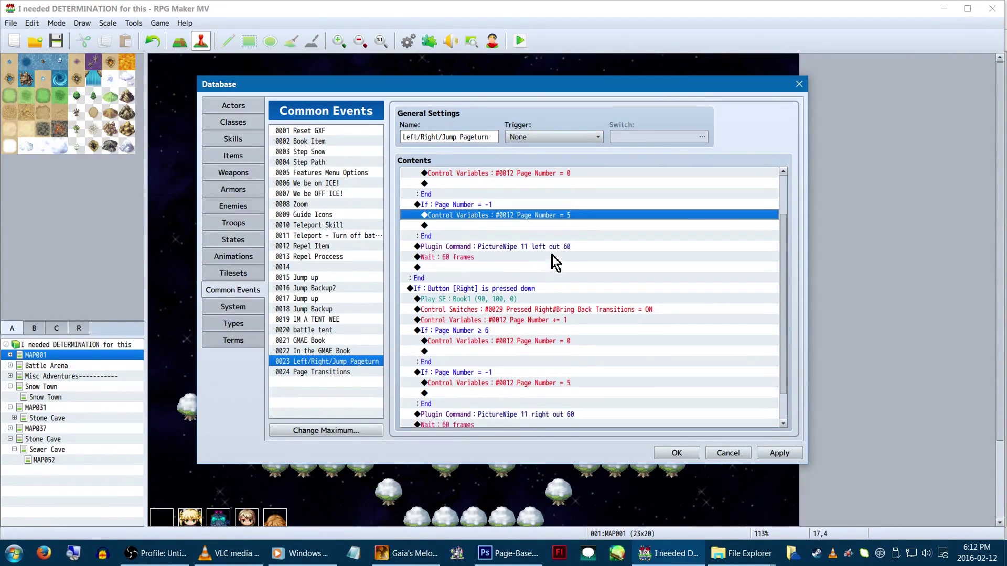
{"action": "left_click", "coordinate": [571, 256]}
{"action": "scroll", "coordinate": [571, 256], "scroll_direction": "down", "scroll_amount": 1}
{"action": "right_click", "coordinate": [553, 256]}
{"action": "left_click", "coordinate": [566, 279]}
{"action": "key", "text": "Escape"}
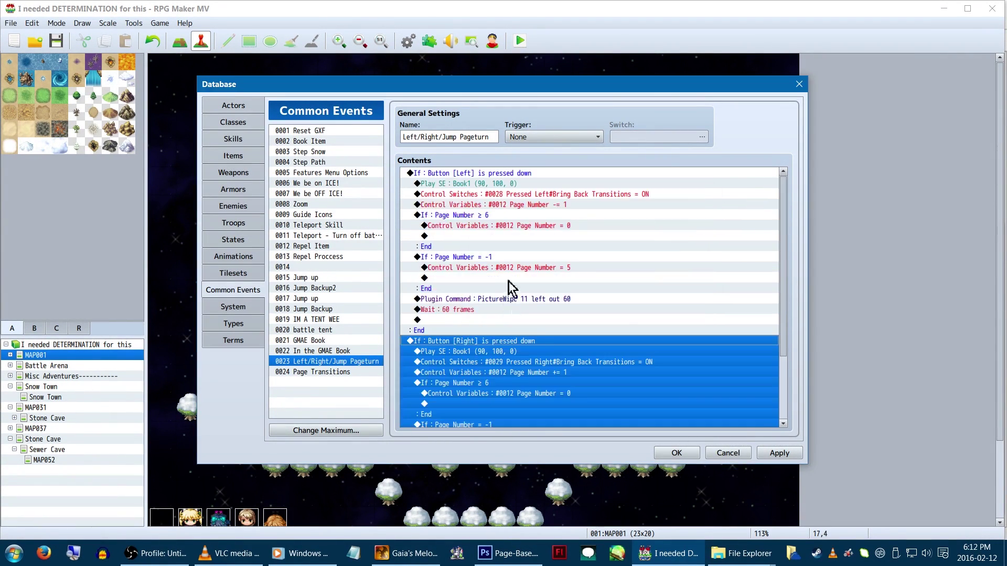
{"action": "left_click", "coordinate": [537, 278]}
{"action": "key", "text": "Return"}
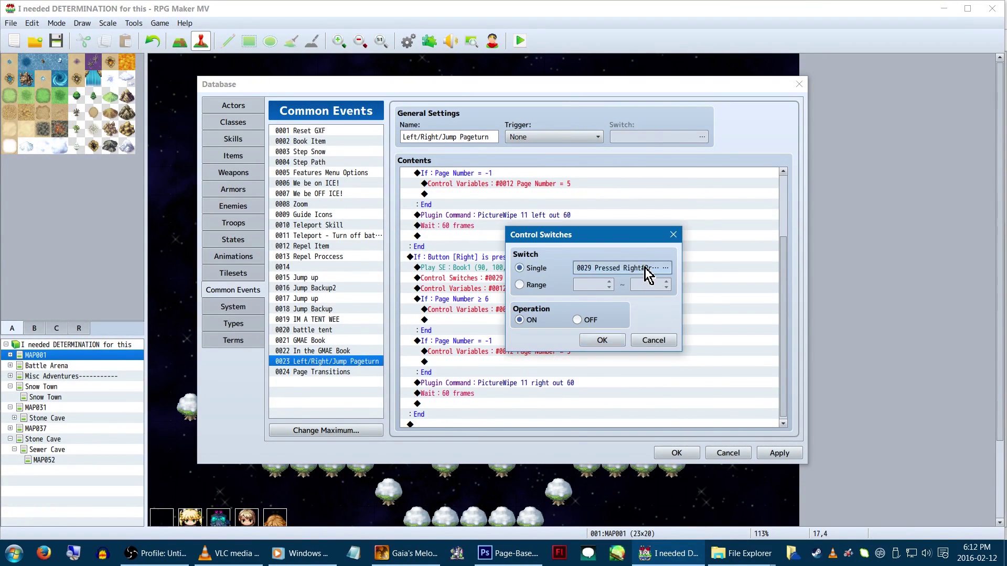
{"action": "left_click", "coordinate": [663, 268]}
{"action": "double_click", "coordinate": [677, 269]}
{"action": "left_click", "coordinate": [654, 341]}
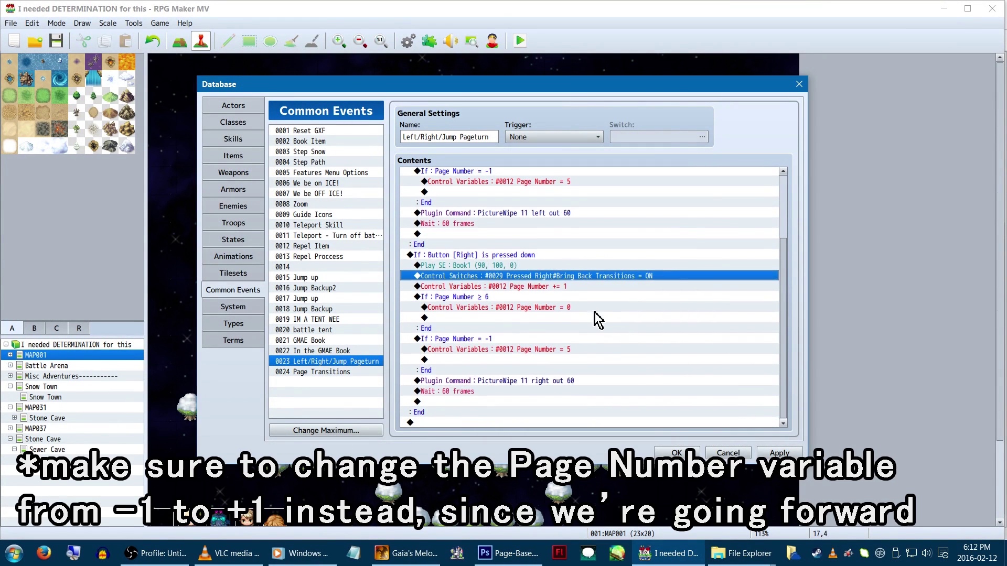
Check the Page Number += 1 command and ≥ 6 block, then apply the event changes
{"action": "right_click", "coordinate": [610, 288]}
{"action": "left_click", "coordinate": [632, 305]}
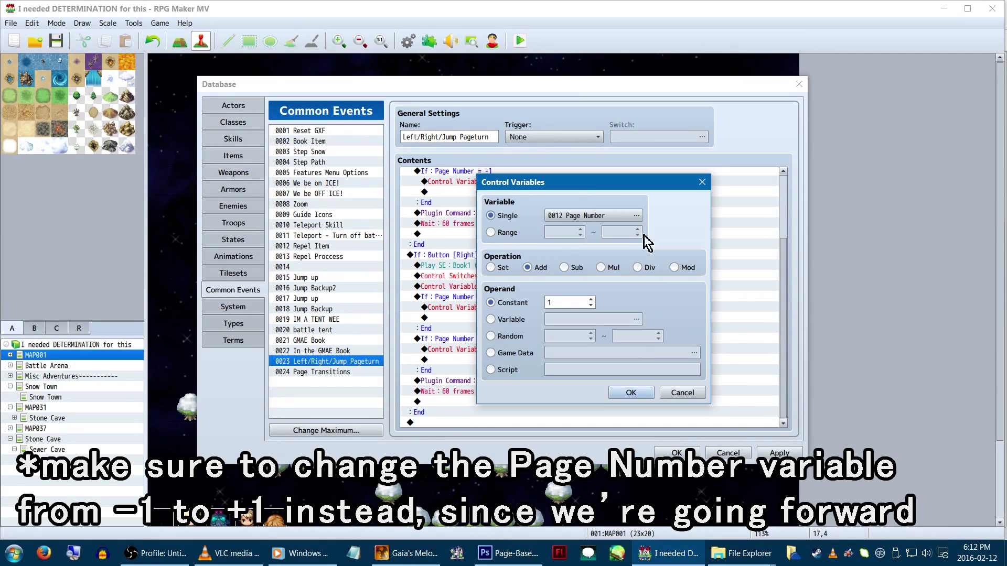
{"action": "key", "text": "Escape"}
{"action": "right_click", "coordinate": [532, 314]}
{"action": "left_click", "coordinate": [490, 331]}
{"action": "scroll", "coordinate": [506, 353], "scroll_direction": "down", "scroll_amount": 1}
{"action": "left_click", "coordinate": [533, 392]}
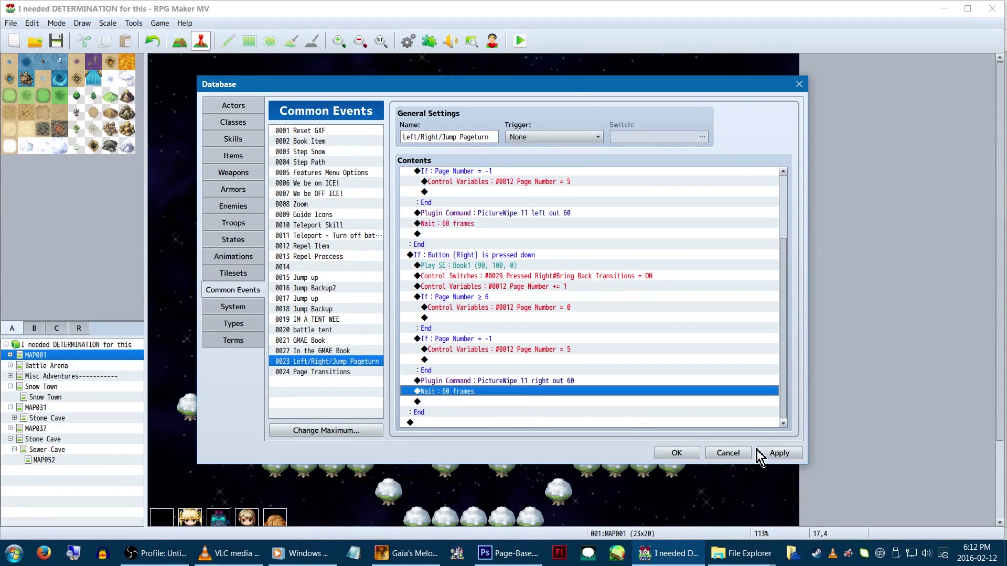
{"action": "left_click", "coordinate": [777, 452]}
{"action": "left_click", "coordinate": [342, 373]}
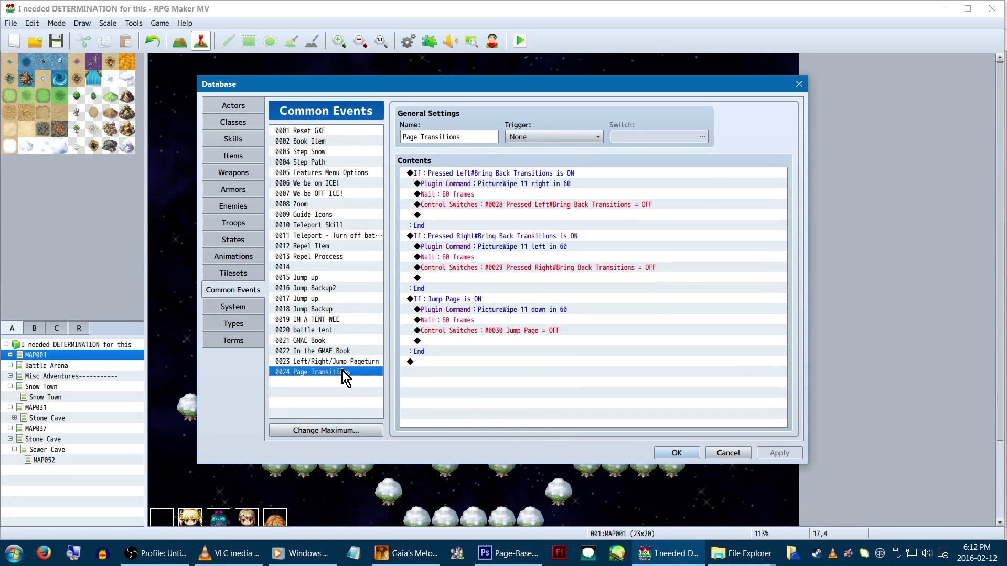
{"action": "left_click", "coordinate": [600, 173]}
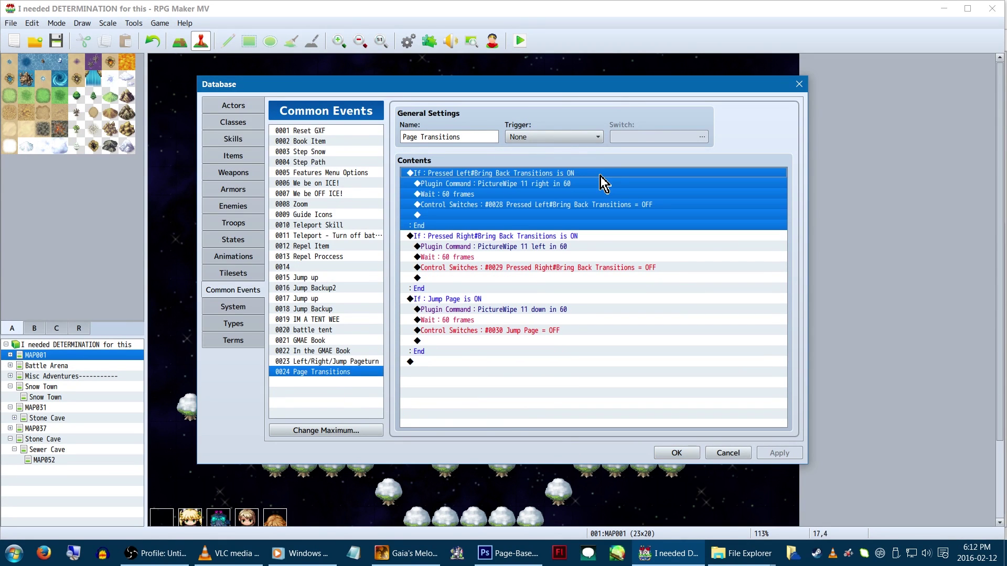
{"action": "right_click", "coordinate": [534, 177]}
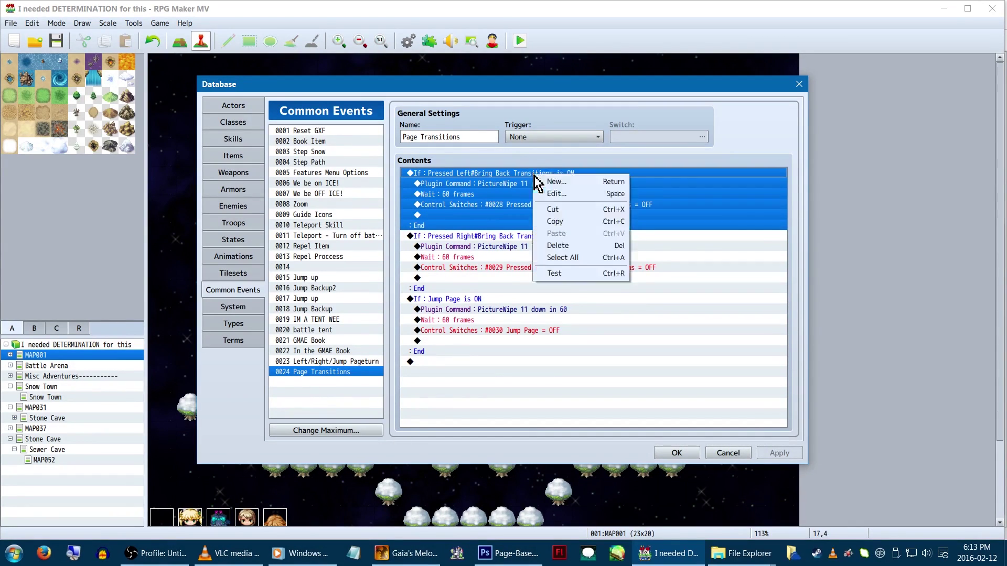
{"action": "left_click", "coordinate": [555, 194]}
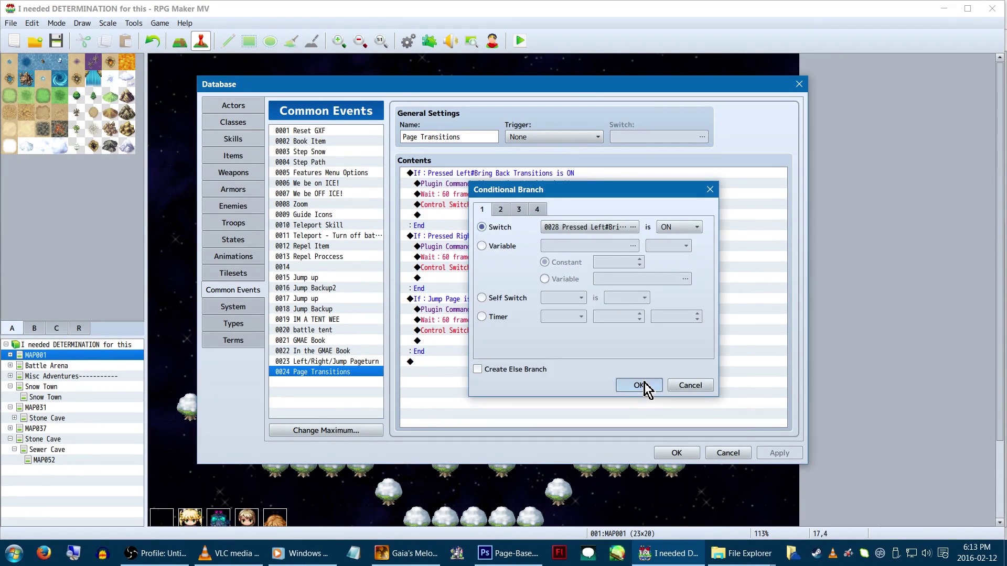
{"action": "left_click", "coordinate": [638, 385]}
{"action": "left_click", "coordinate": [535, 184]}
{"action": "left_click", "coordinate": [535, 195]}
{"action": "left_click", "coordinate": [534, 205]}
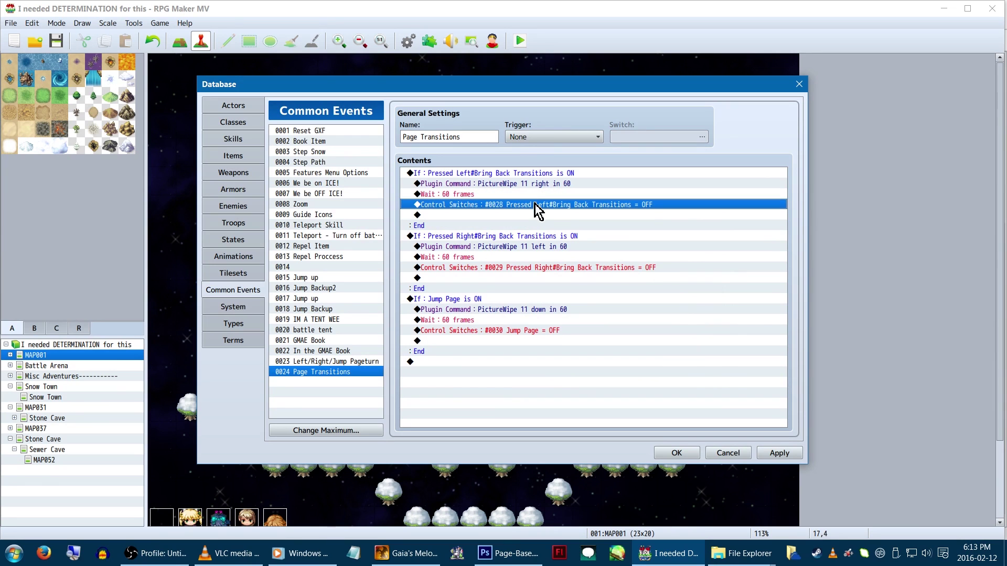
{"action": "left_click", "coordinate": [535, 236]}
{"action": "left_click", "coordinate": [530, 257]}
{"action": "left_click", "coordinate": [527, 267]}
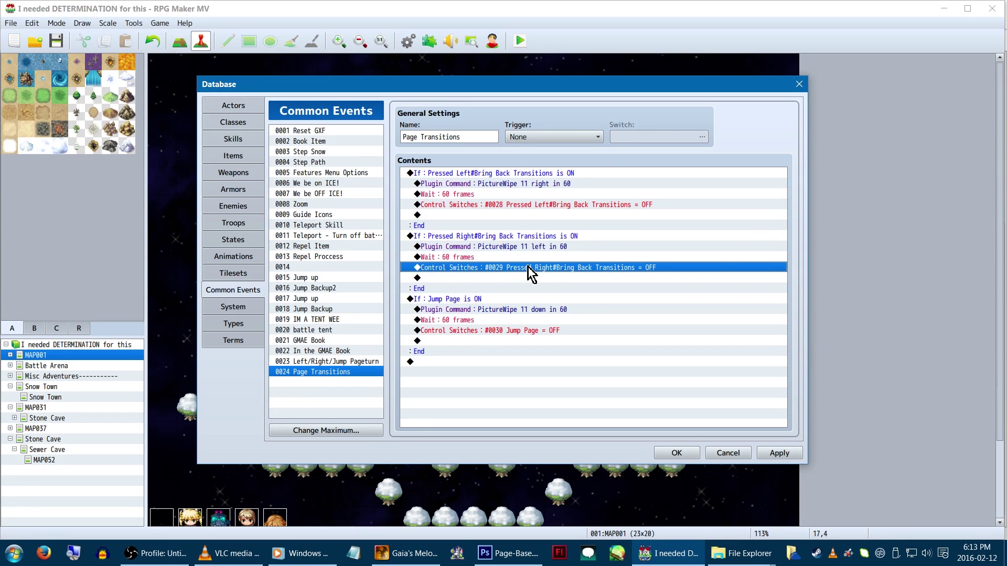
{"action": "left_click", "coordinate": [527, 310]}
{"action": "left_click", "coordinate": [524, 330]}
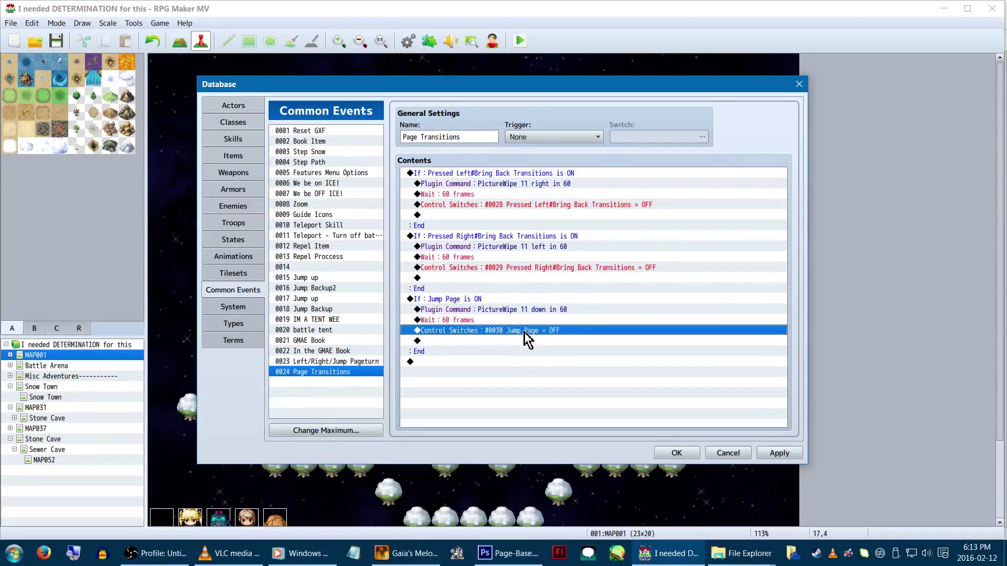
{"action": "left_click", "coordinate": [522, 341]}
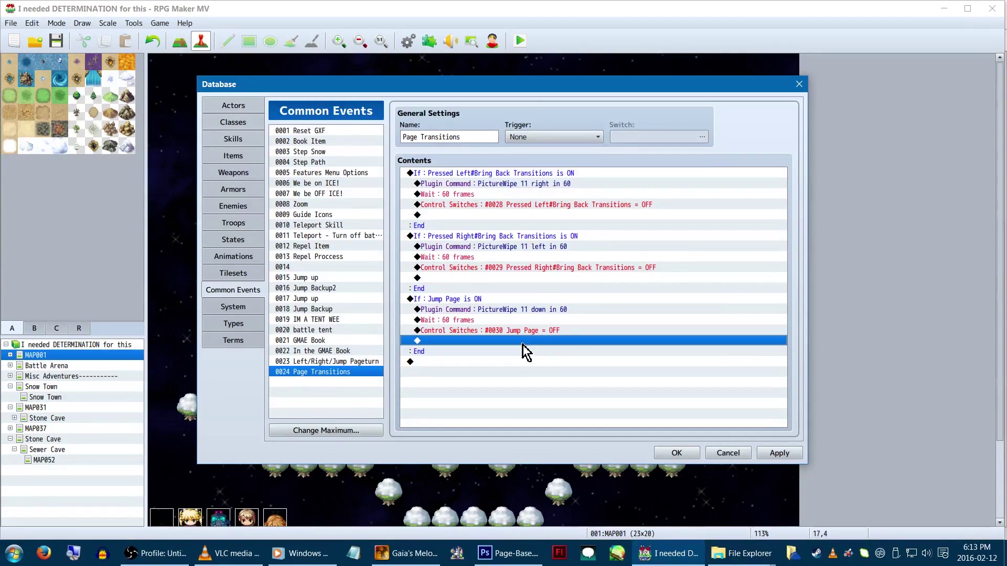
{"action": "left_click", "coordinate": [523, 352]}
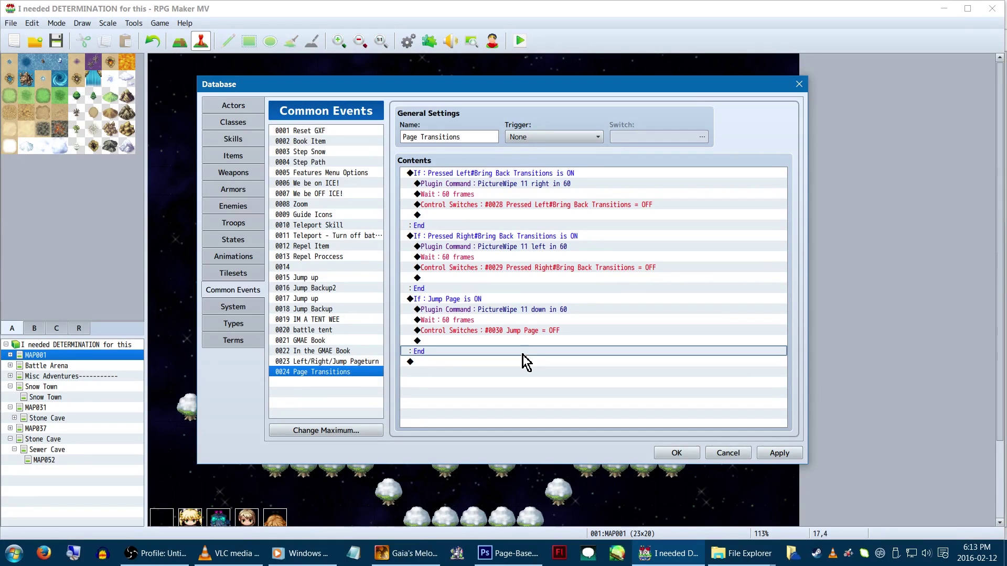
{"action": "left_click", "coordinate": [523, 359]}
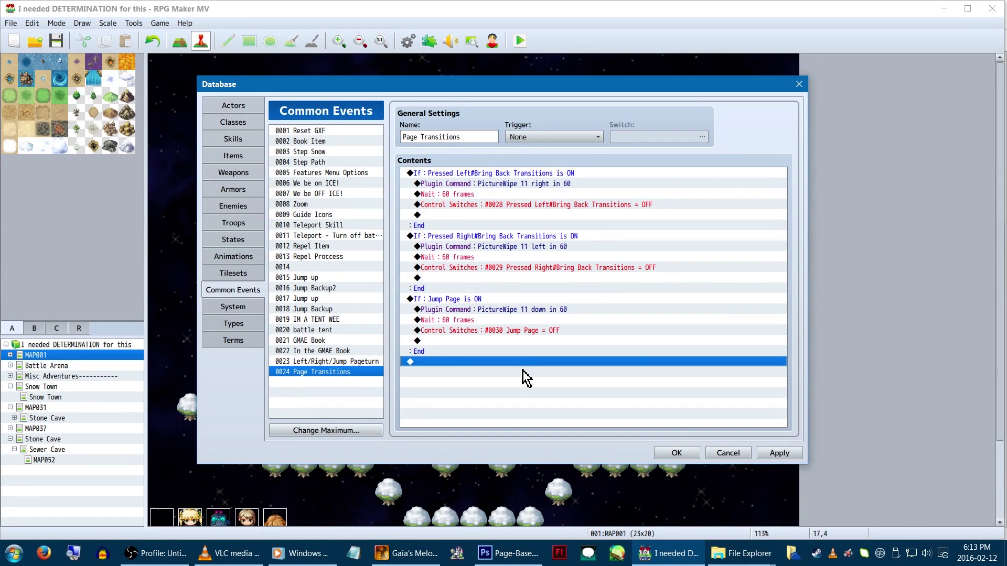
Review In the GMAE Book's calls to Page Transitions and Left/Right/Jump Pageturn
{"action": "left_click", "coordinate": [362, 342]}
{"action": "left_click", "coordinate": [360, 362]}
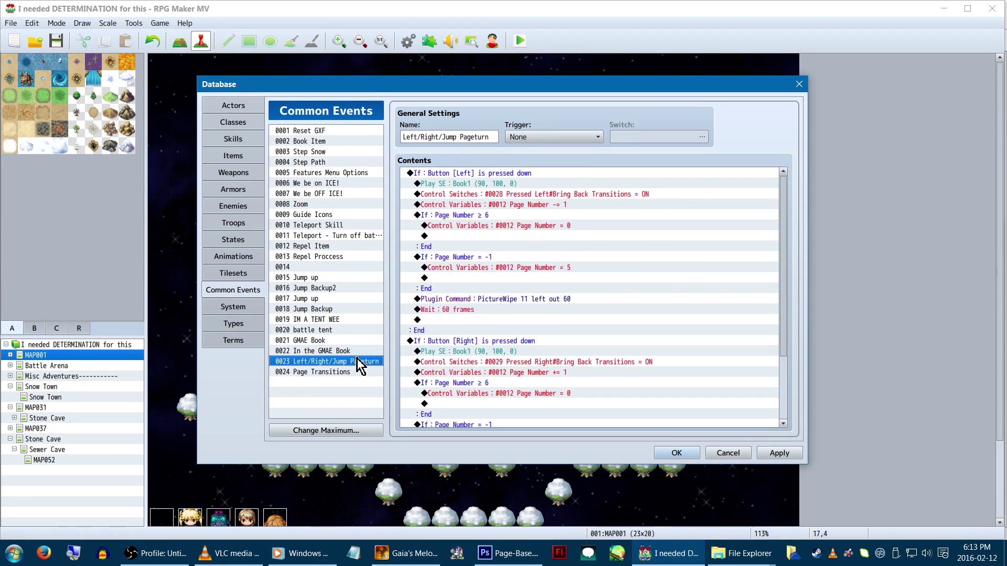
{"action": "left_click", "coordinate": [369, 348]}
{"action": "left_click", "coordinate": [518, 196]}
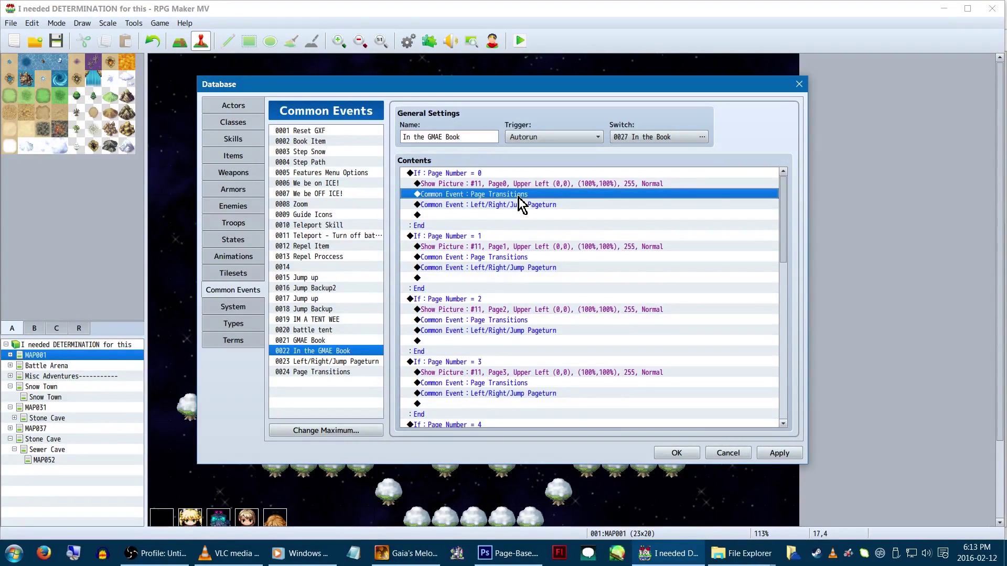
{"action": "left_click", "coordinate": [514, 208]}
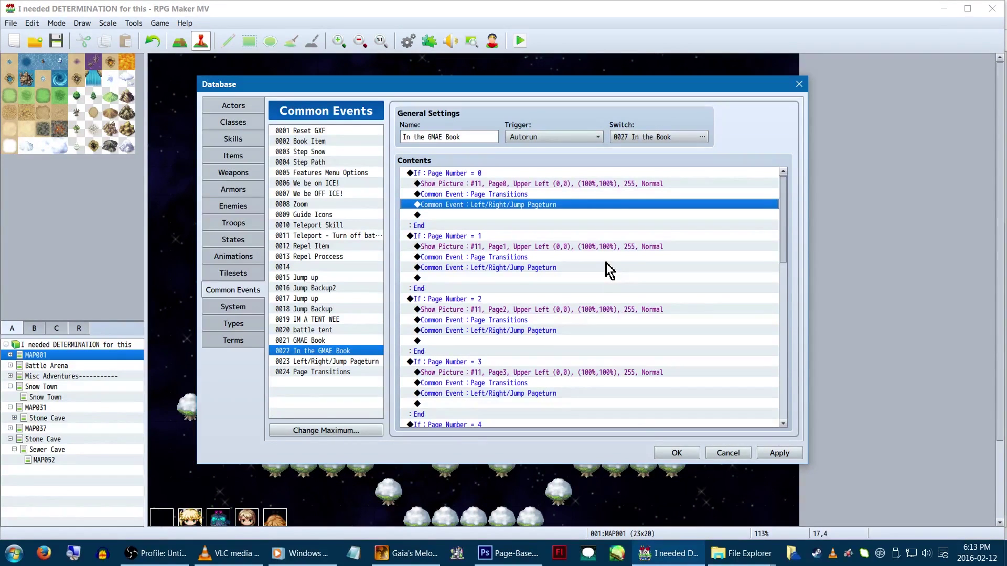
Close the Database, save and playtest, then use the book item and open it
{"action": "left_click", "coordinate": [663, 455]}
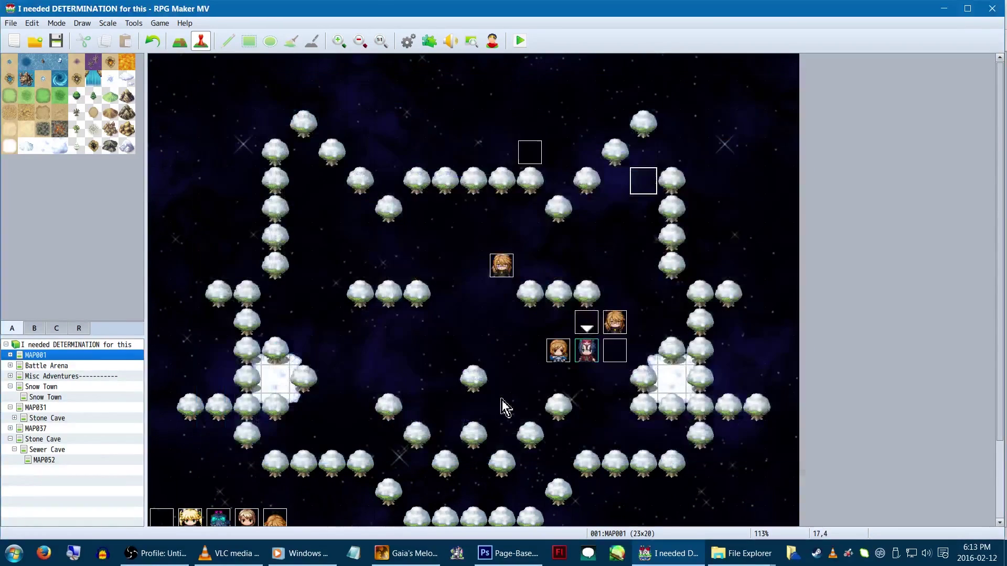
{"action": "left_click", "coordinate": [520, 42]}
{"action": "left_click", "coordinate": [457, 301]}
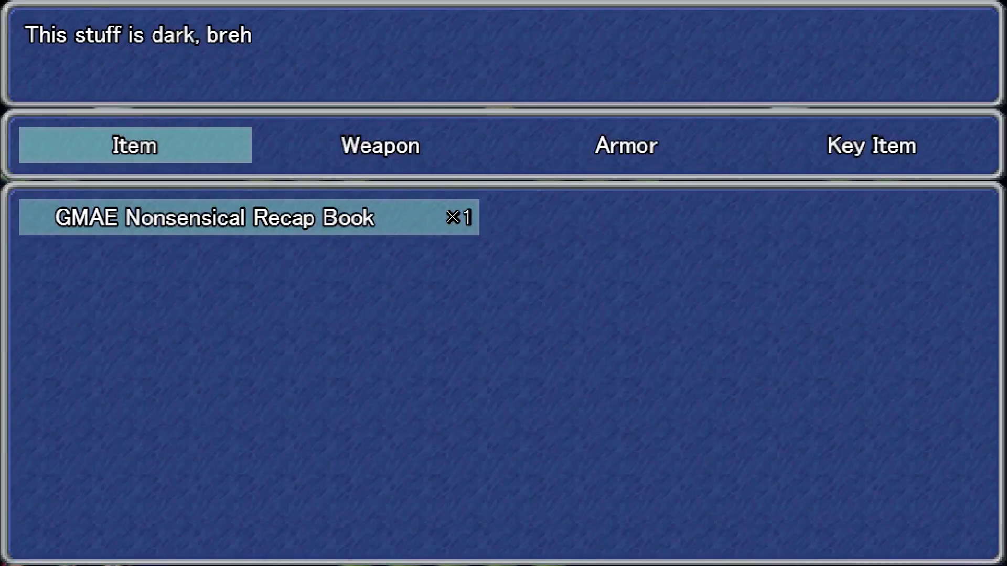
{"action": "key", "text": "Return"}
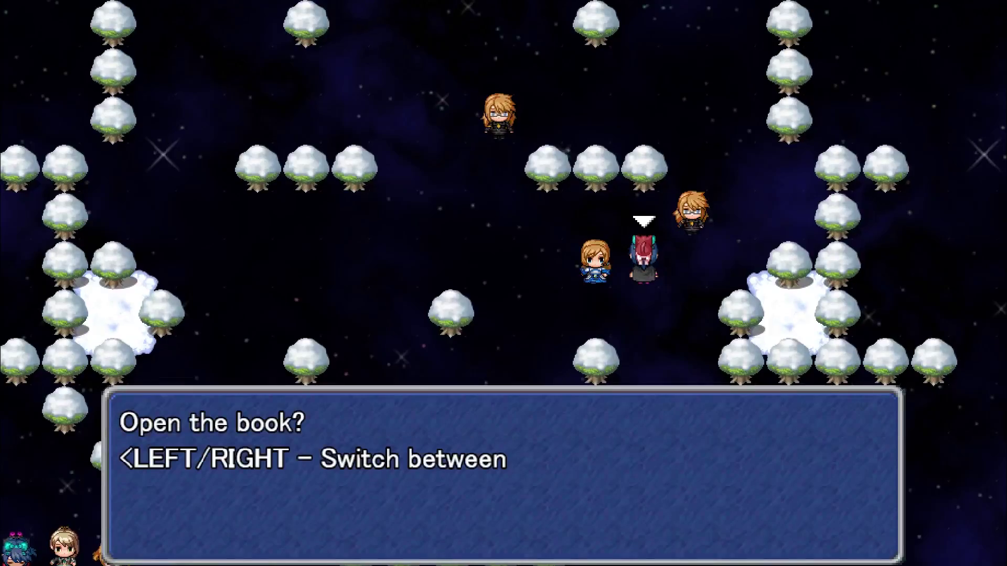
{"action": "key", "text": "Return"}
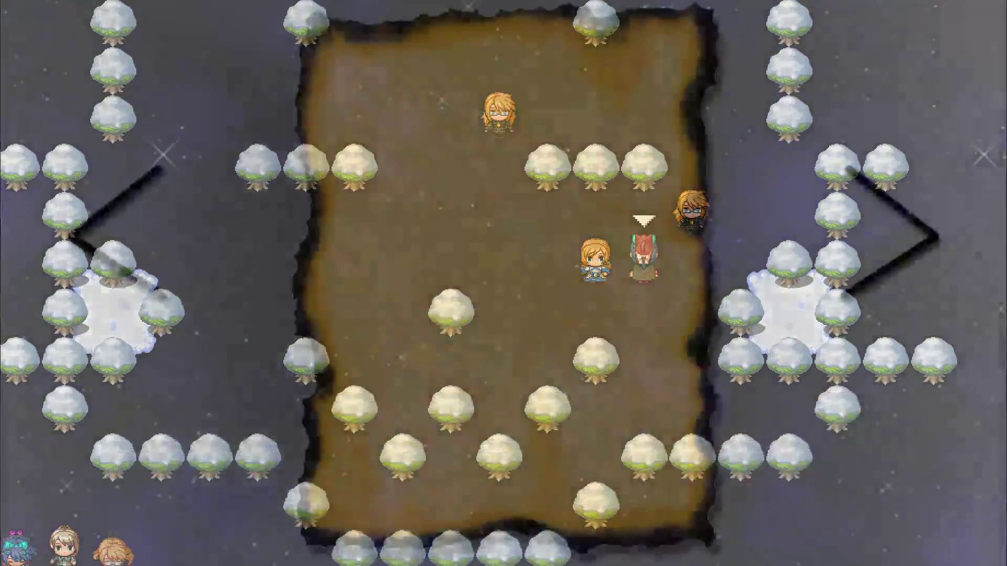